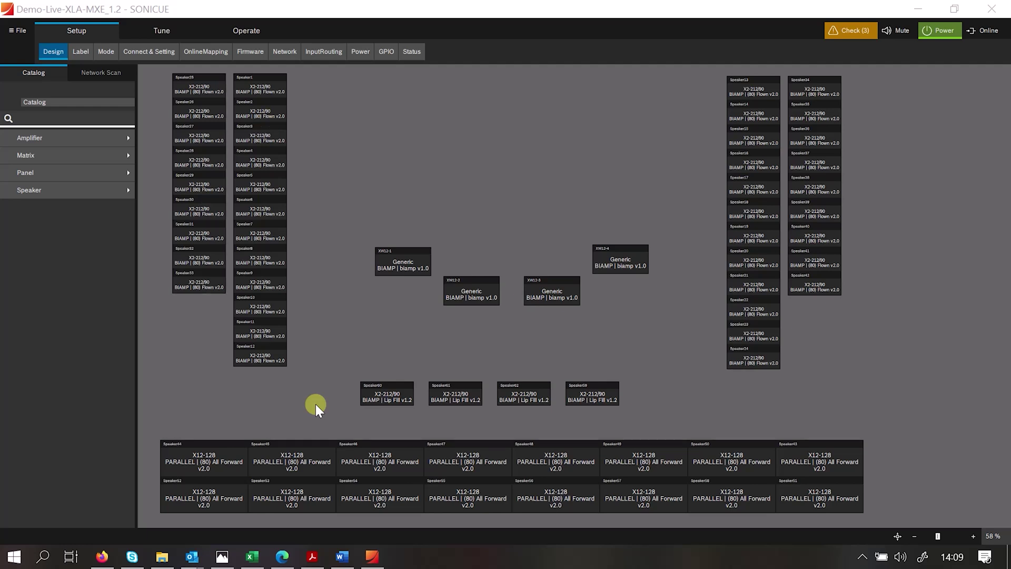
# Scroll the design canvas up to reveal the MXE5 matrix, Panel2 and TGX20/H5000 amplifier racks.
pyautogui.moveTo(526, 340); pyautogui.dragTo(526, 90)
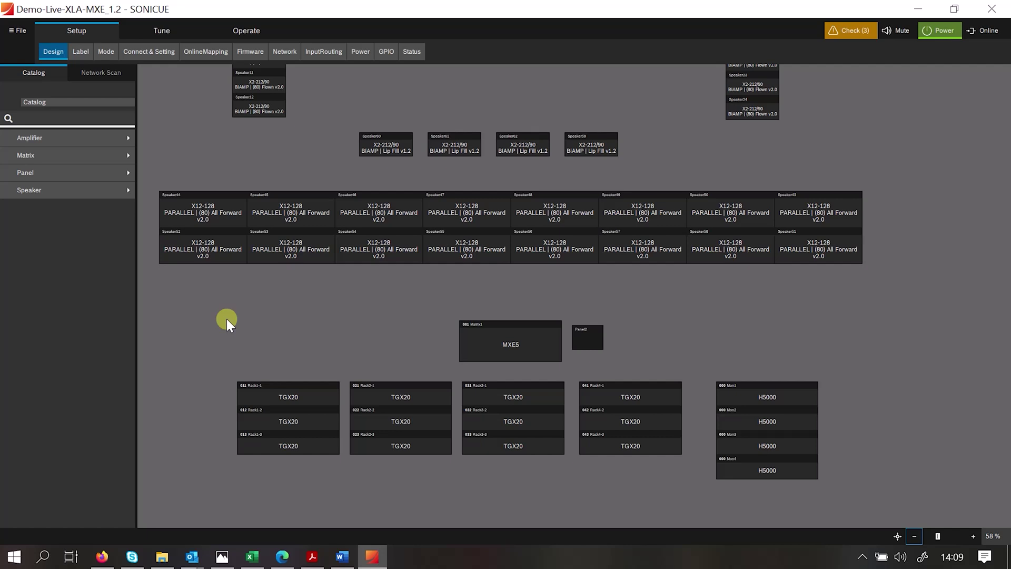
# Show the Tune Mute view, test-mute then unmute the lower-left SB subwoofer, and pick Speaker12 LF.
pyautogui.click(163, 31)
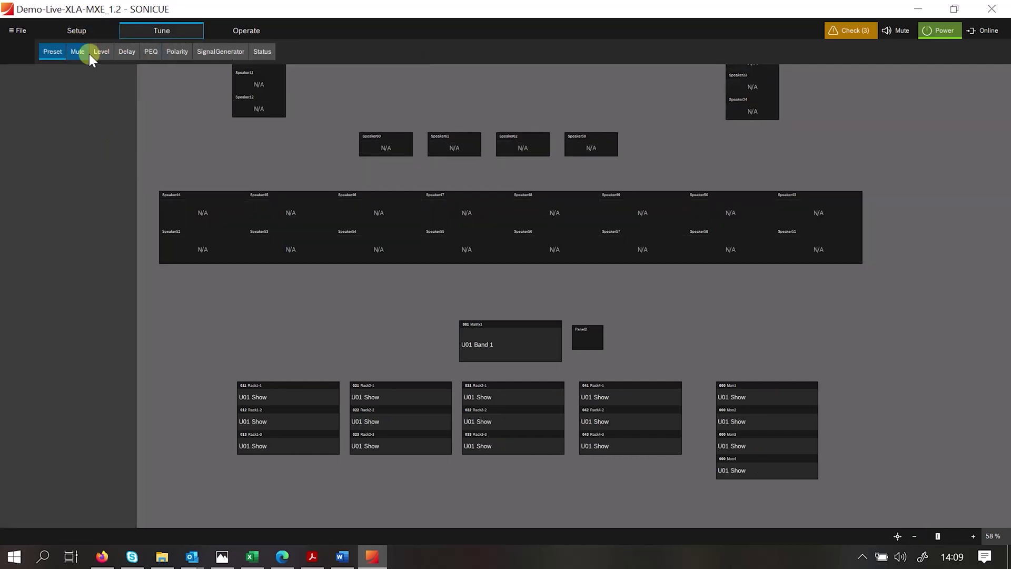
pyautogui.click(74, 46)
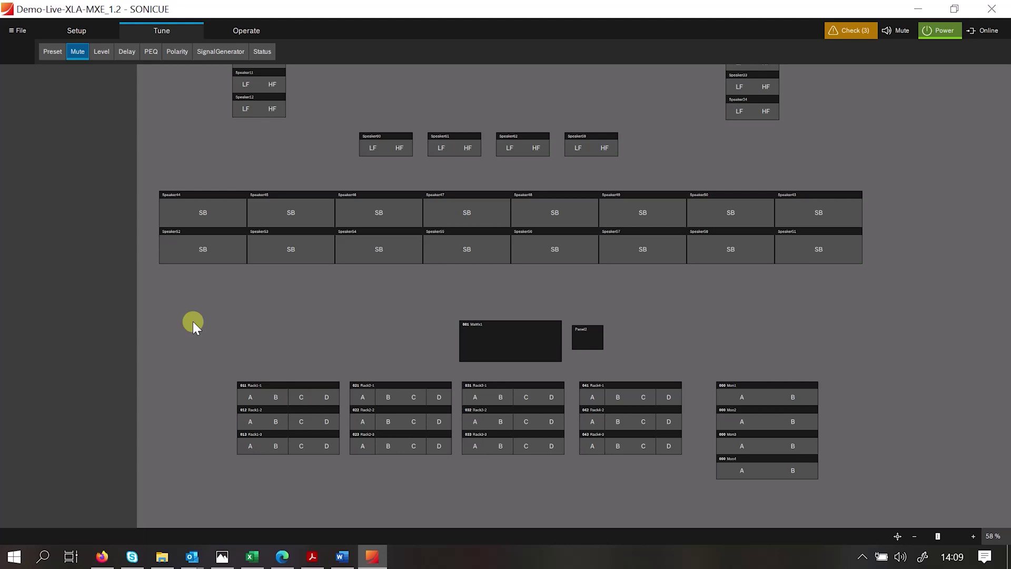
pyautogui.click(202, 255)
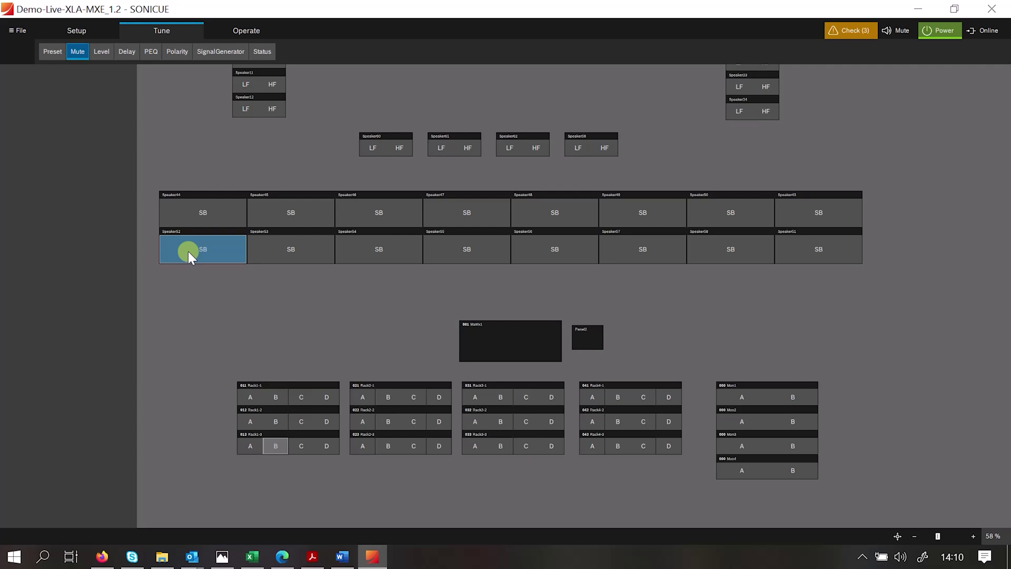
pyautogui.click(187, 252)
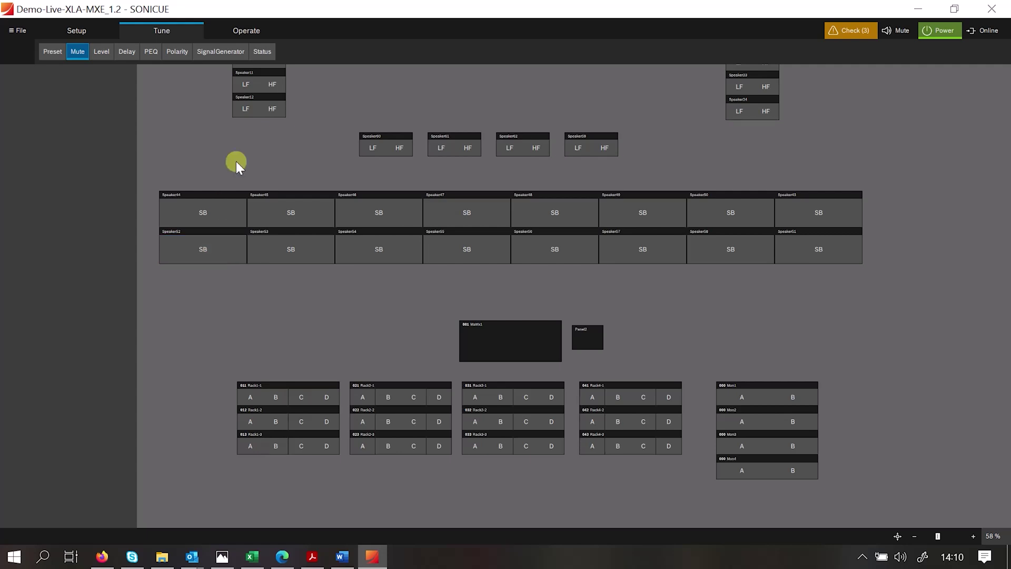
pyautogui.click(245, 109)
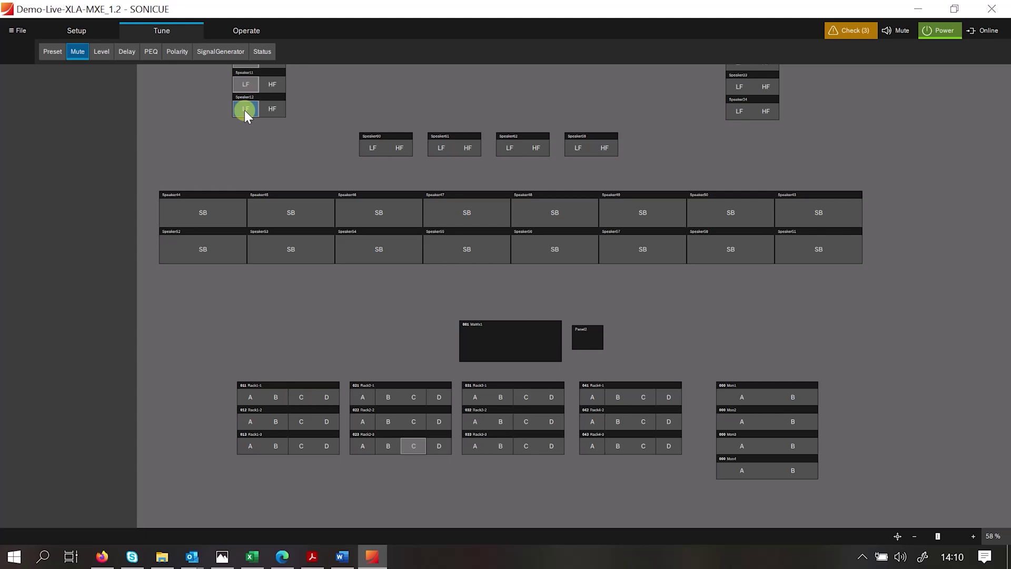
# Mute then unmute Speaker11/12 LF with linked Rack2-3 C, then show all speaker arrays.
pyautogui.click(244, 110)
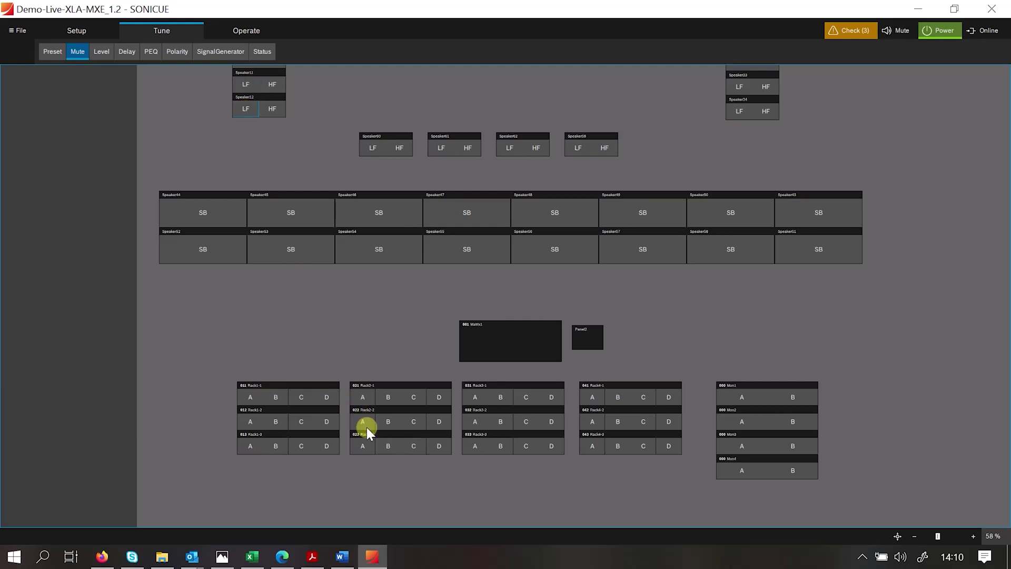
pyautogui.click(415, 447)
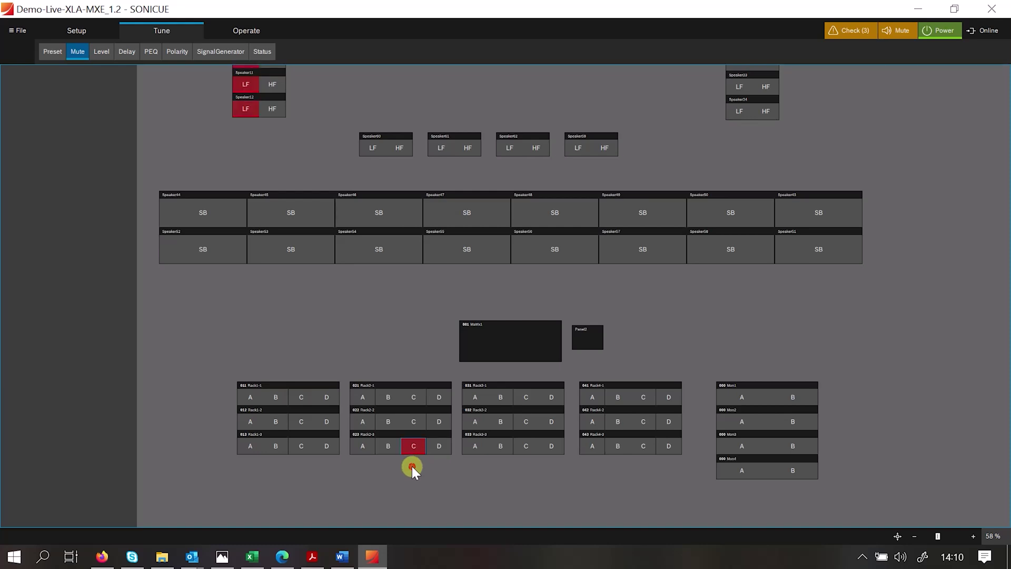
pyautogui.click(411, 444)
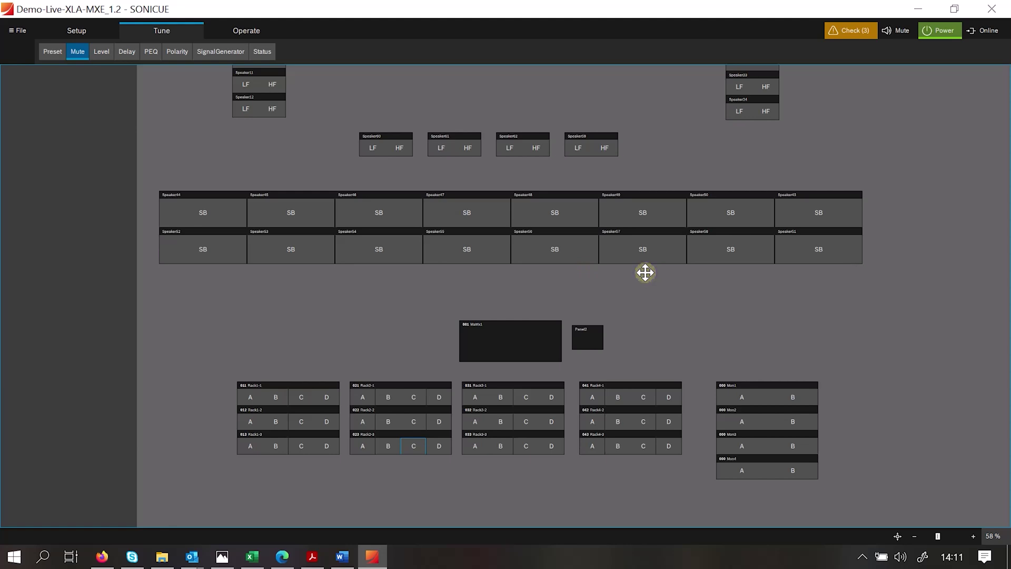
pyautogui.moveTo(646, 273); pyautogui.dragTo(674, 527)
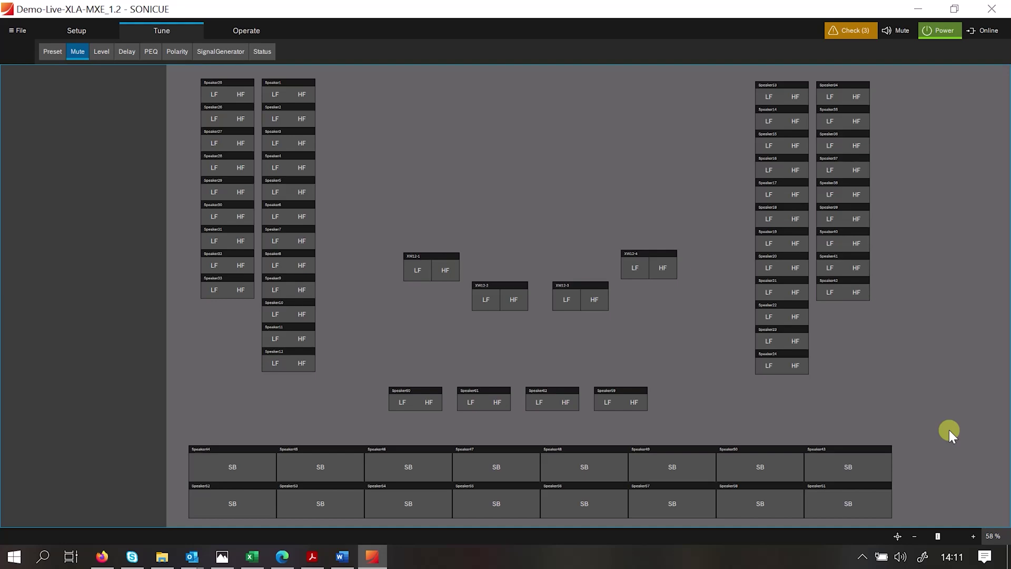
pyautogui.click(270, 144)
pyautogui.moveTo(178, 72); pyautogui.dragTo(258, 324)
pyautogui.click(174, 224)
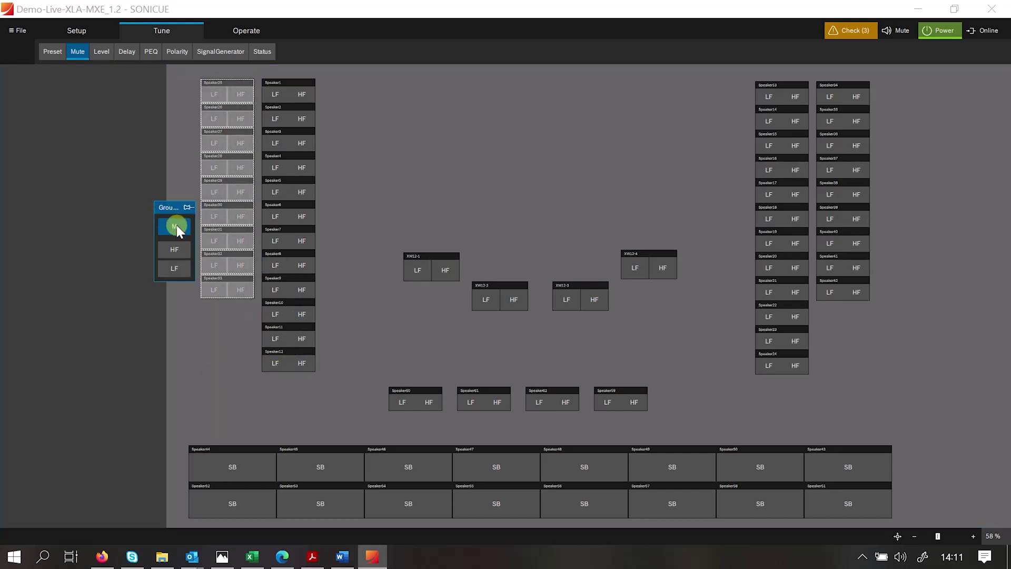
pyautogui.click(174, 252)
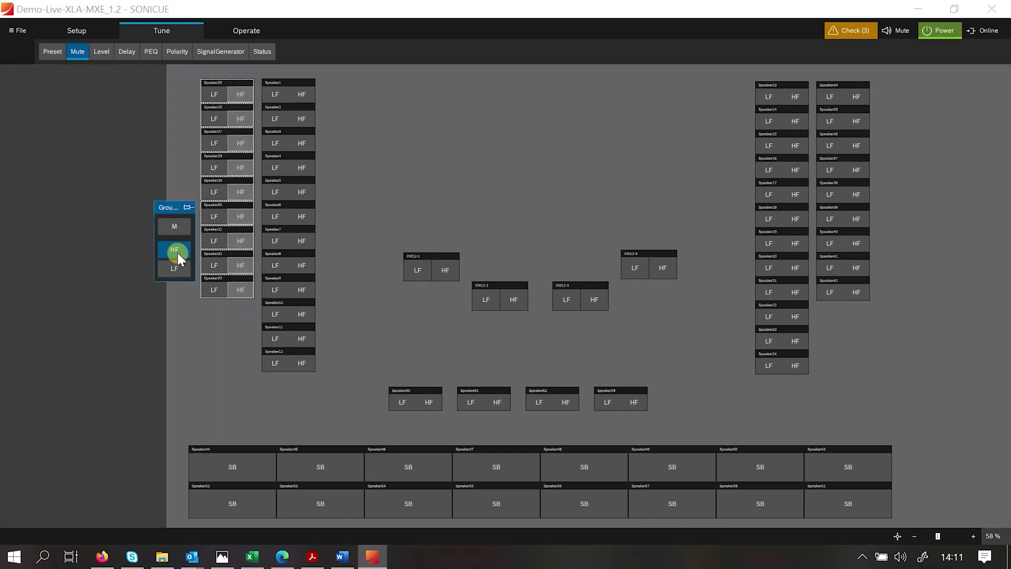
pyautogui.click(174, 270)
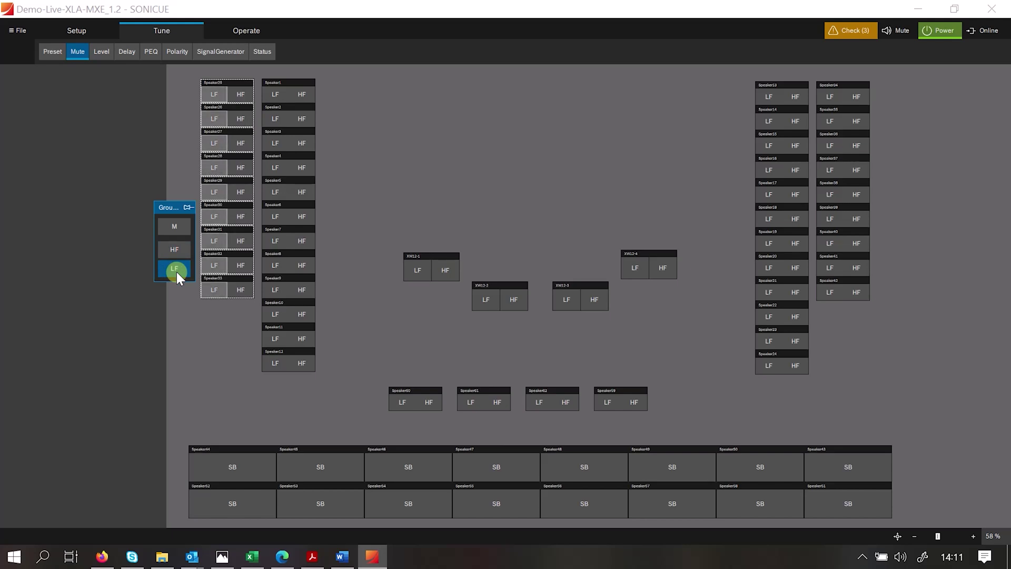
pyautogui.click(176, 271)
pyautogui.click(171, 188)
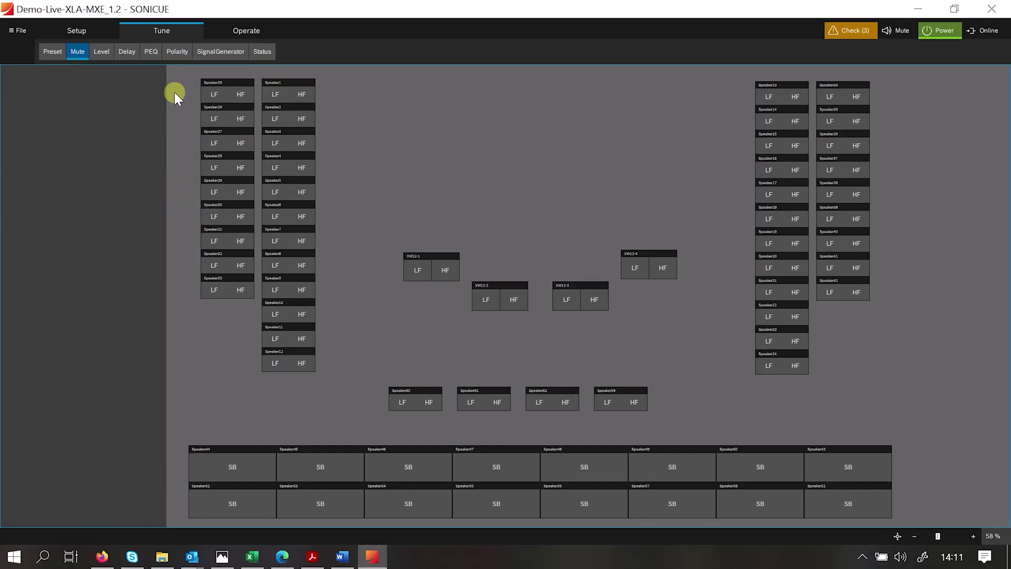
pyautogui.moveTo(177, 71); pyautogui.dragTo(930, 384)
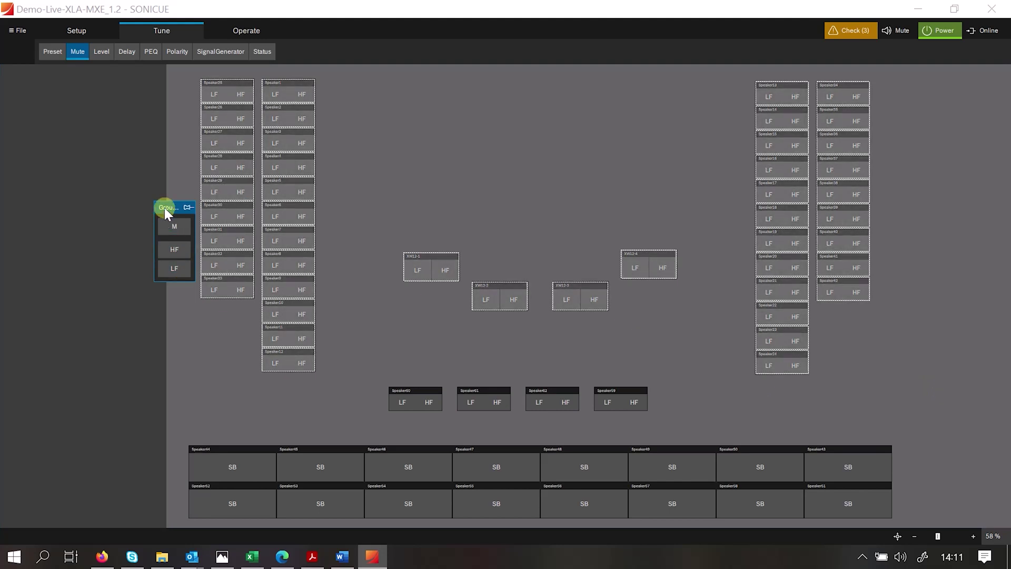
pyautogui.click(170, 226)
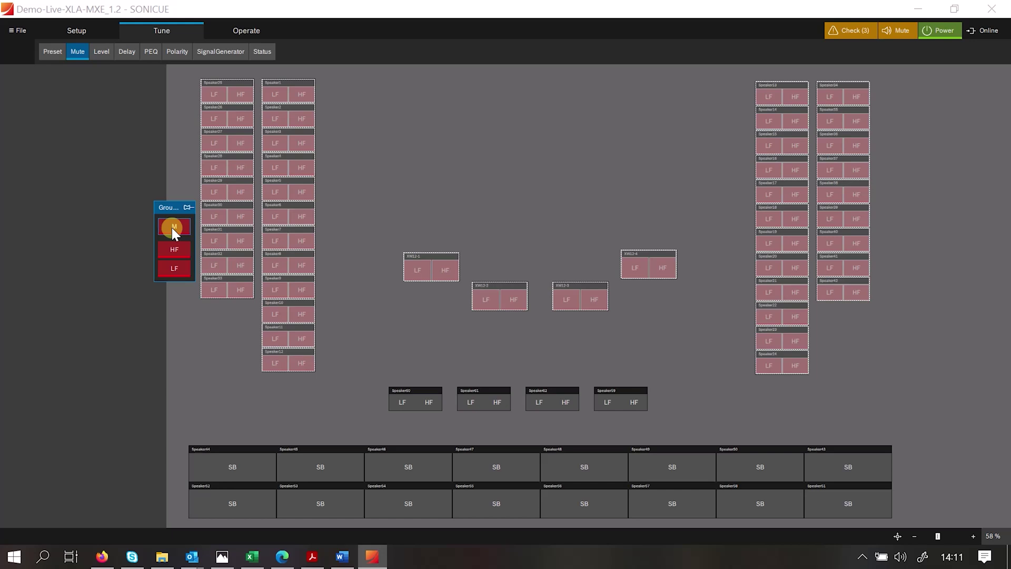
pyautogui.click(172, 226)
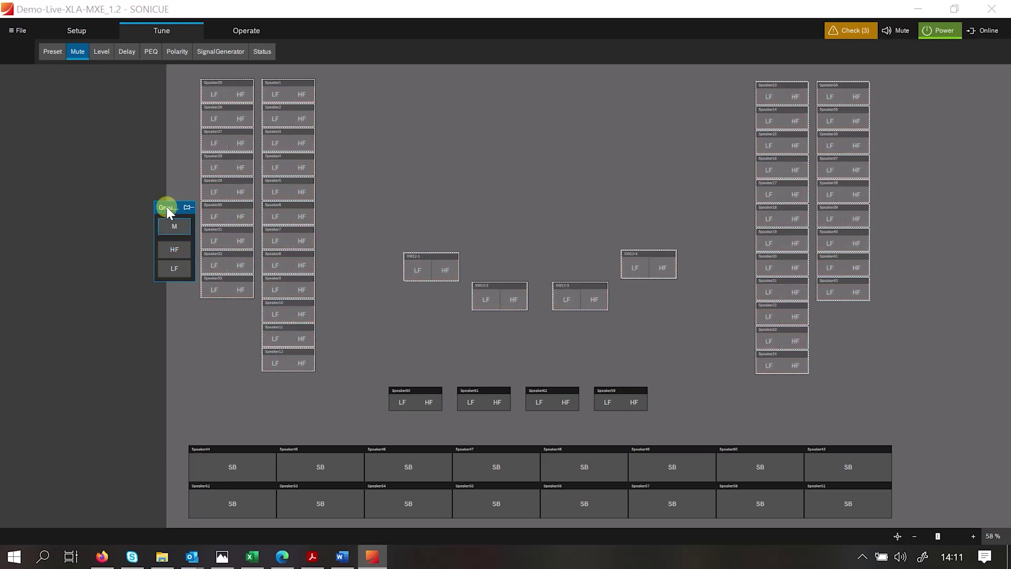
pyautogui.moveTo(166, 206); pyautogui.dragTo(331, 85)
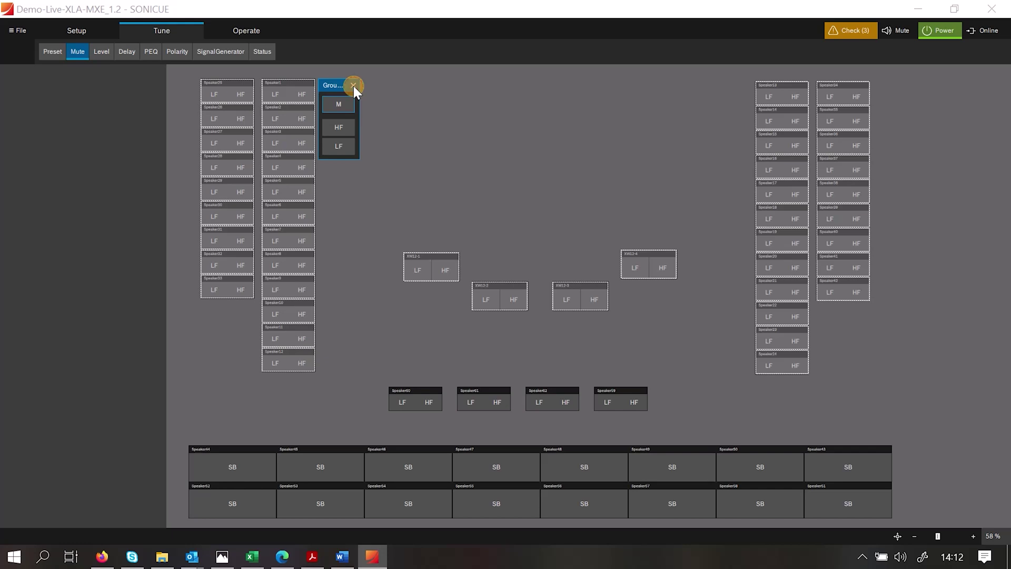
pyautogui.click(353, 86)
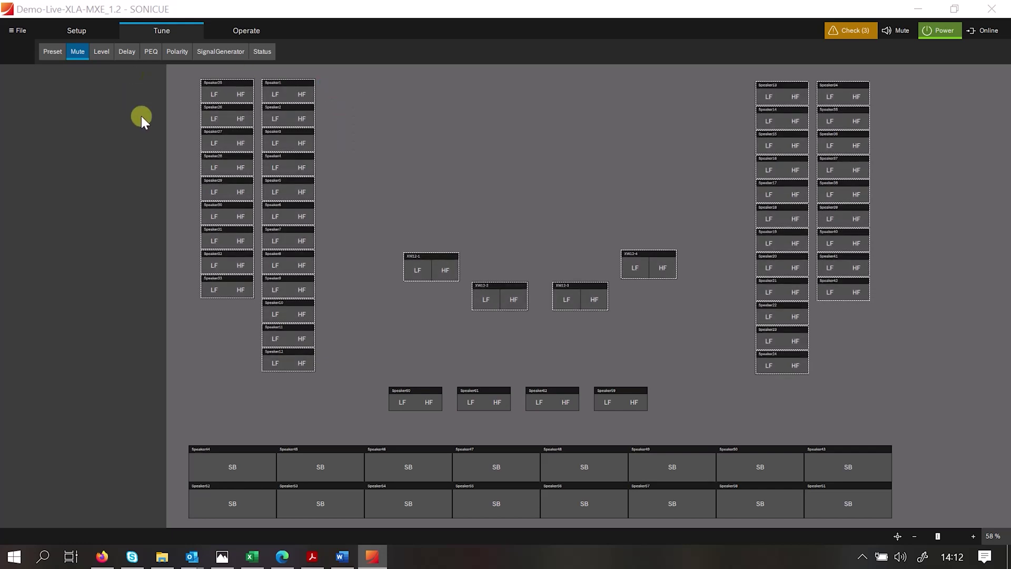
pyautogui.click(173, 78)
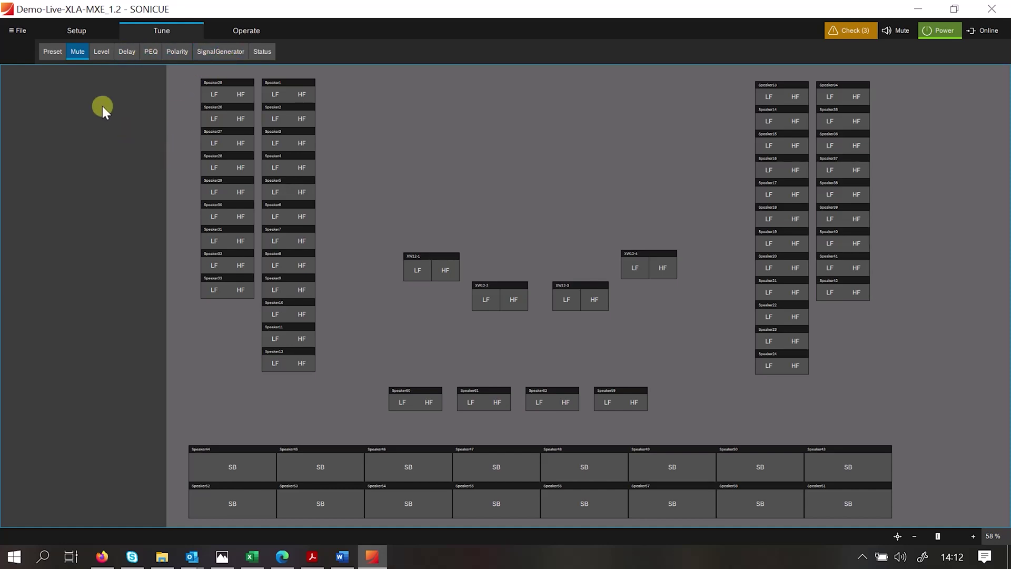
# Show user levels and select the Speaker1–12 column for group level control.
pyautogui.click(97, 54)
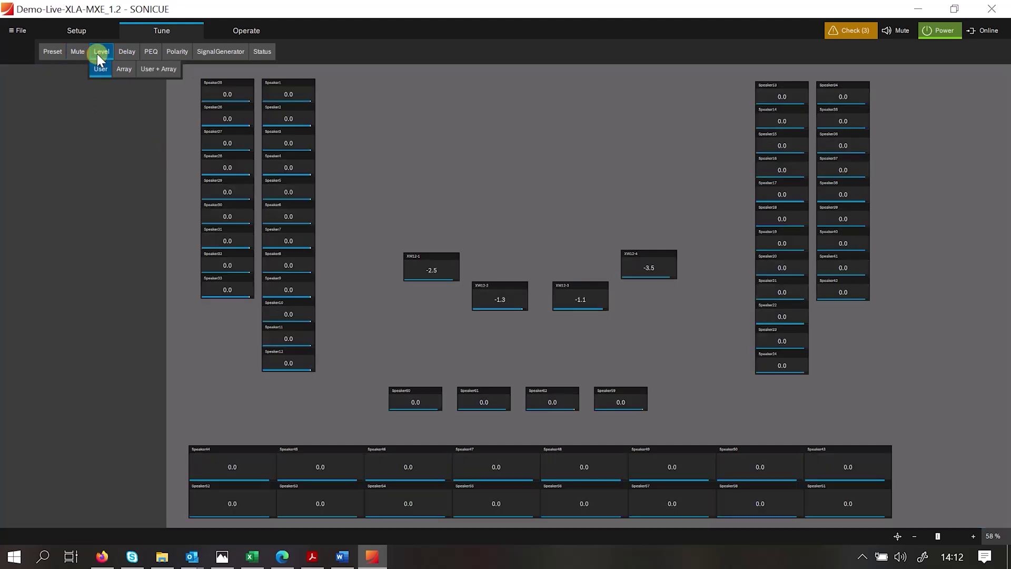
pyautogui.moveTo(257, 68); pyautogui.dragTo(326, 381)
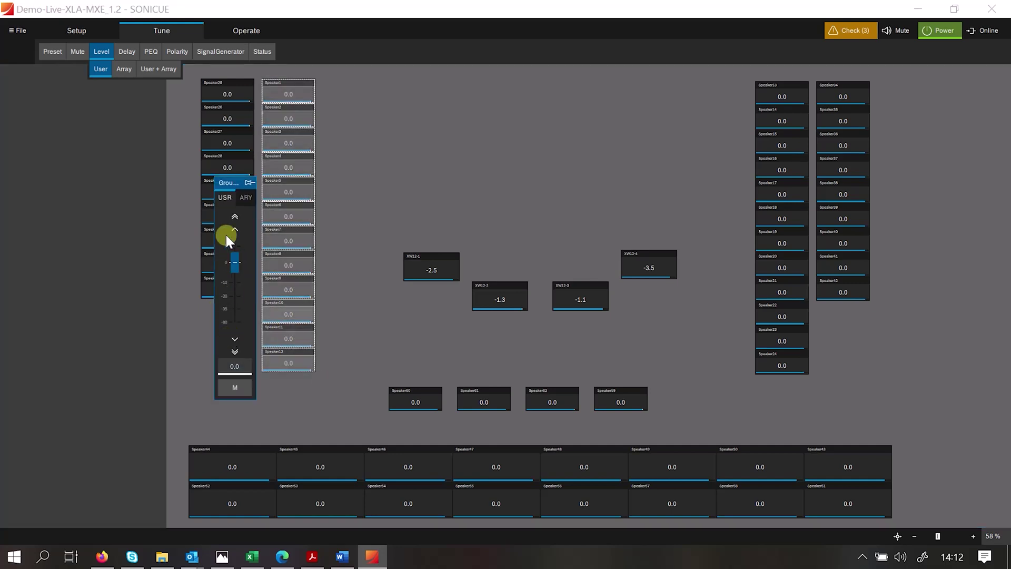
pyautogui.moveTo(222, 182); pyautogui.dragTo(327, 84)
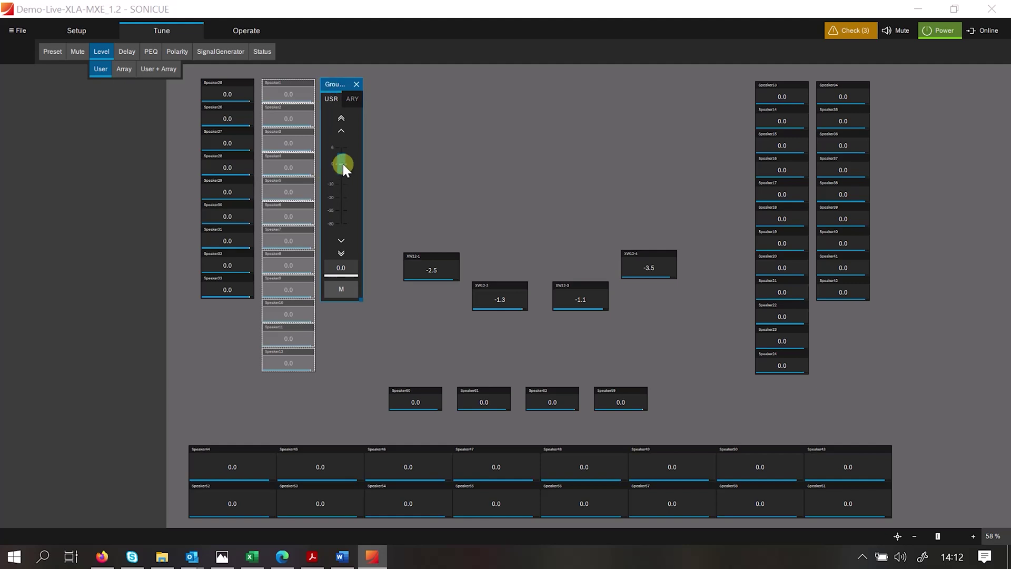
# Try Speaker1–12 group levels between -6.6 and 0.0 dB, then deselect and close the group panel.
pyautogui.moveTo(342, 162); pyautogui.dragTo(343, 166)
pyautogui.moveTo(343, 175); pyautogui.dragTo(343, 174)
pyautogui.click(354, 257)
pyautogui.click(340, 131)
pyautogui.click(340, 130)
pyautogui.click(340, 115)
pyautogui.click(340, 118)
pyautogui.click(342, 131)
pyautogui.click(341, 127)
pyautogui.moveTo(343, 162)
pyautogui.mouseDown()
pyautogui.moveTo(342, 188)
pyautogui.moveTo(342, 161)
pyautogui.mouseUp()
pyautogui.click(449, 168)
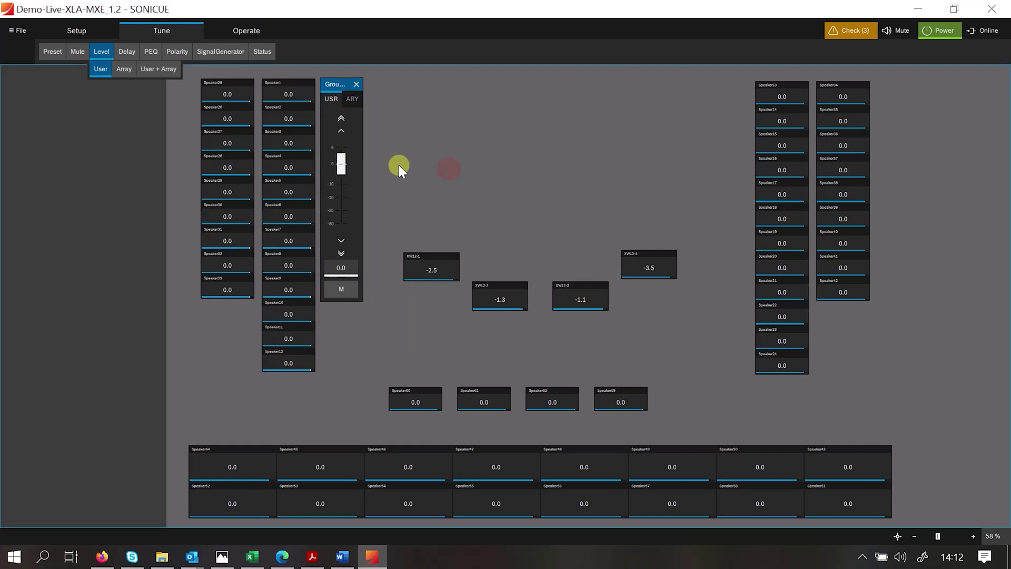
pyautogui.click(356, 84)
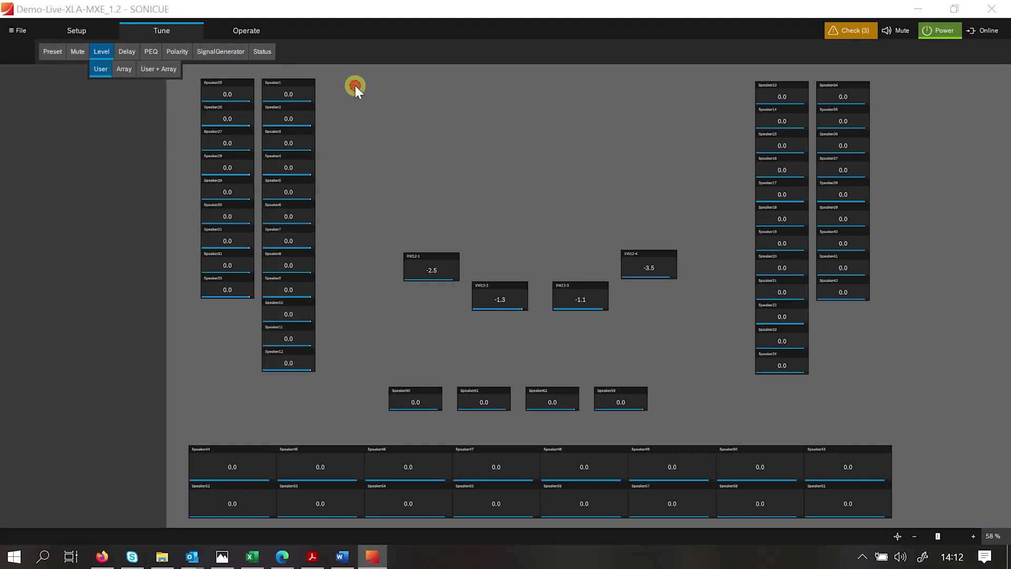
# In the Delay view, select the sixteen bottom-row speakers and step their group delay to 5.00 ms, ON.
pyautogui.click(125, 52)
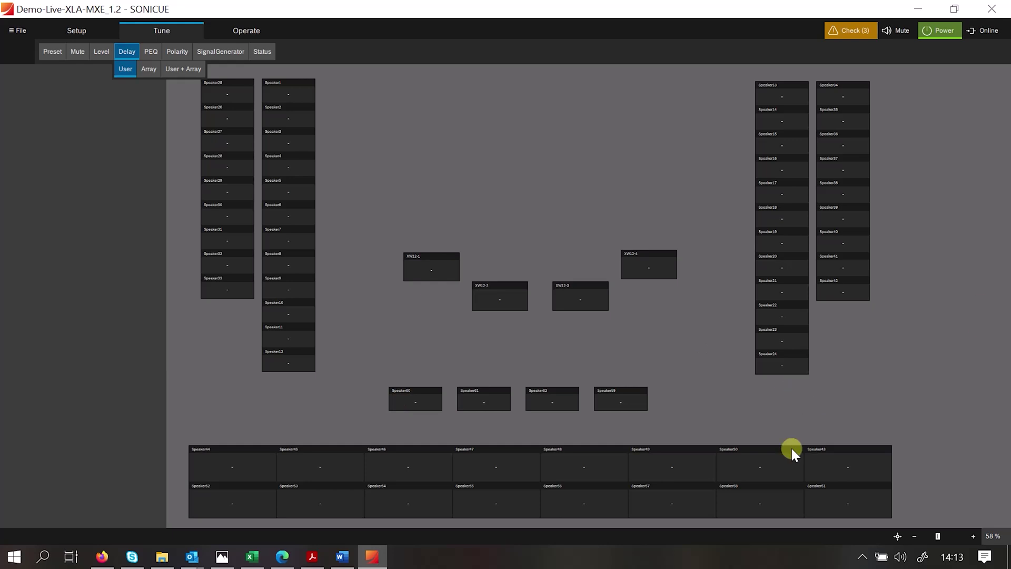
pyautogui.moveTo(943, 430); pyautogui.dragTo(943, 397)
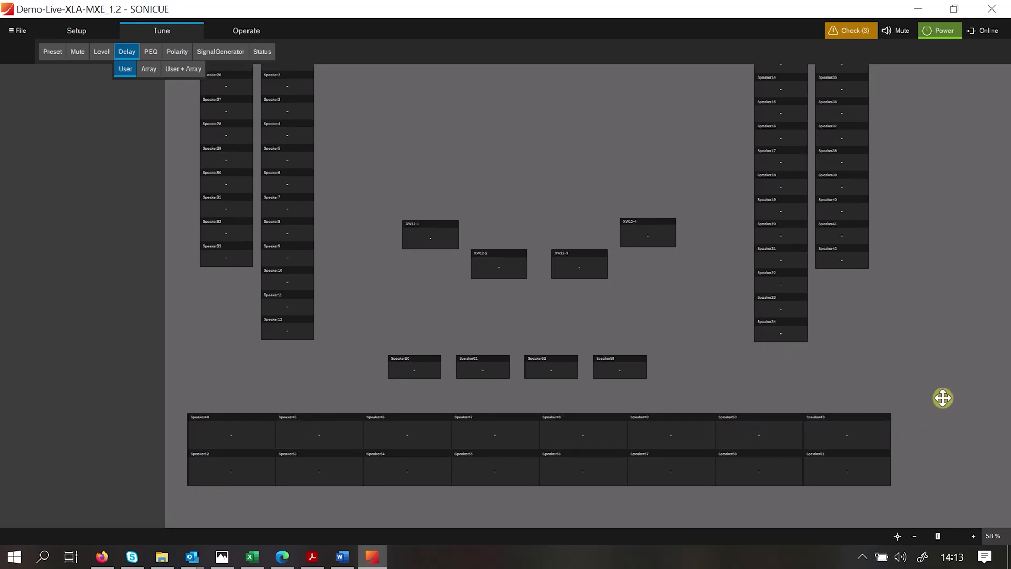
pyautogui.moveTo(167, 398)
pyautogui.mouseDown()
pyautogui.moveTo(235, 446)
pyautogui.moveTo(630, 511)
pyautogui.moveTo(915, 506)
pyautogui.mouseUp()
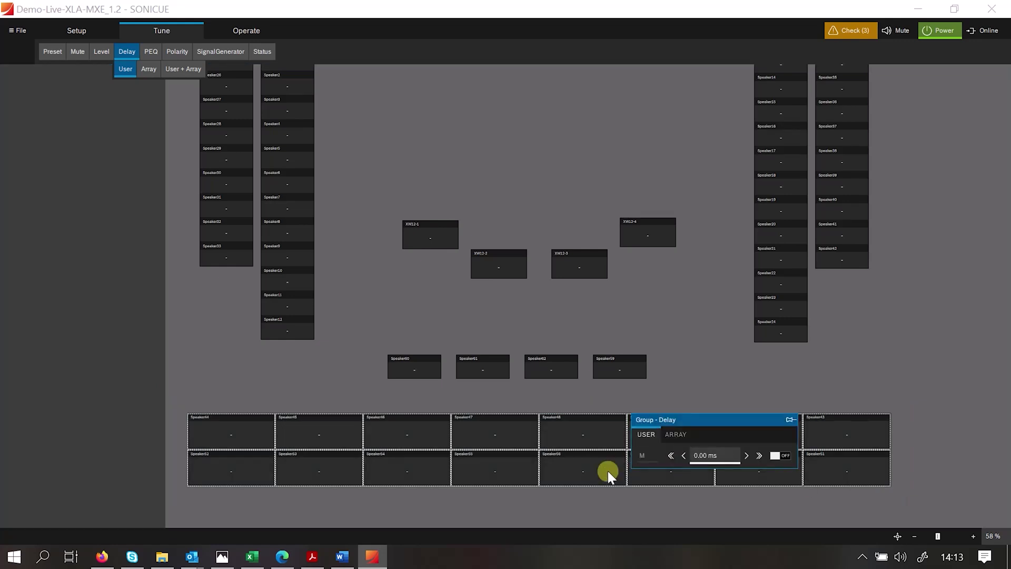
pyautogui.click(747, 455)
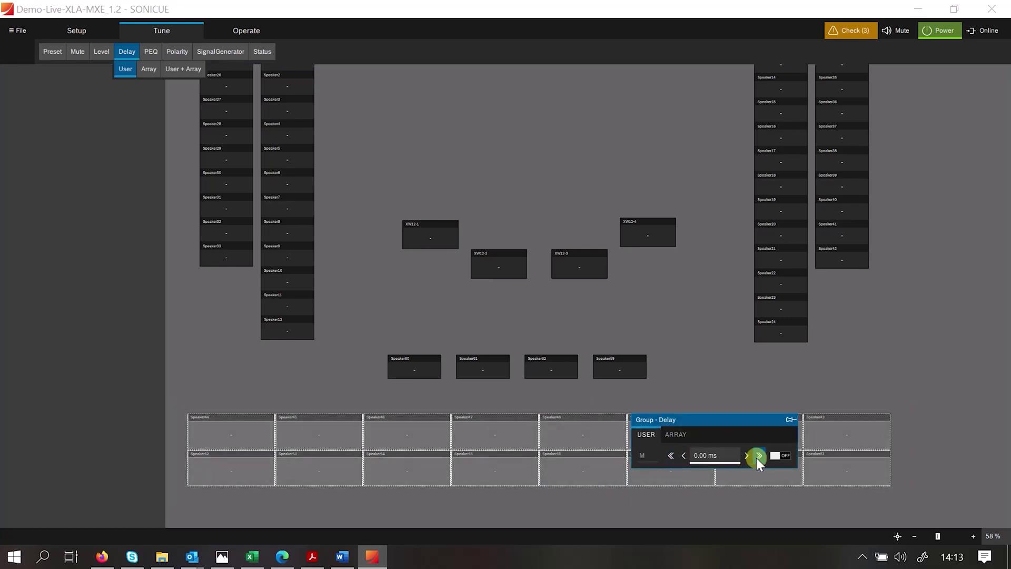
pyautogui.click(757, 456)
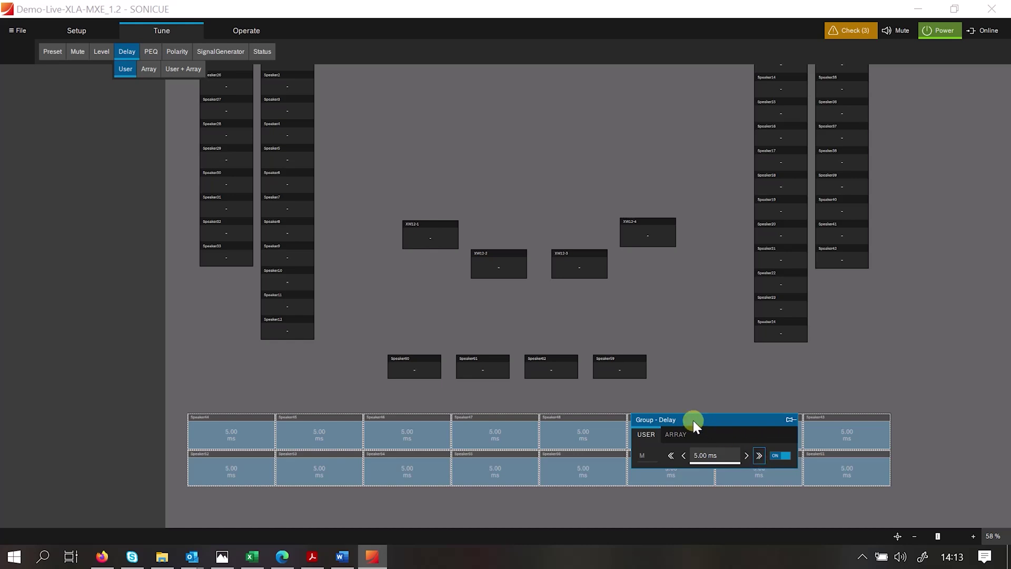
pyautogui.moveTo(693, 420); pyautogui.dragTo(734, 496)
pyautogui.click(995, 453)
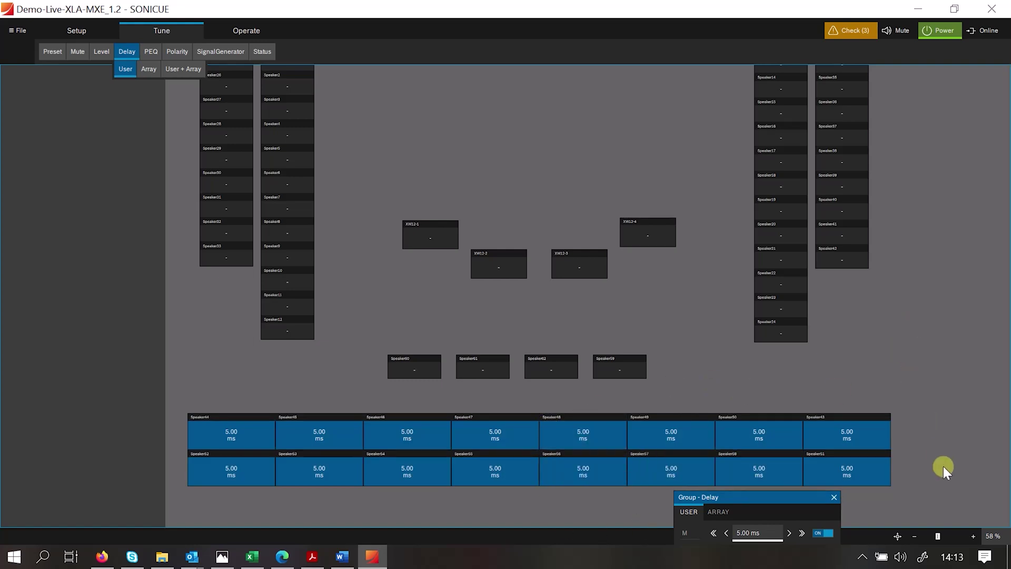
# Zoom out, group-select the side speaker columns and bottom two rows, and arrange their delay panels.
pyautogui.click(913, 535)
pyautogui.click(914, 534)
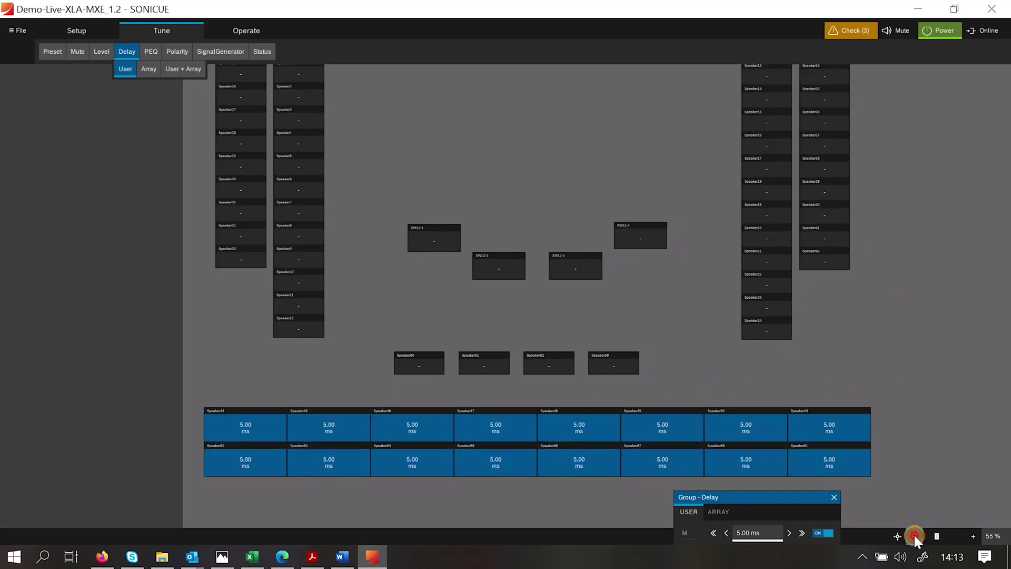
pyautogui.moveTo(949, 345); pyautogui.dragTo(958, 380)
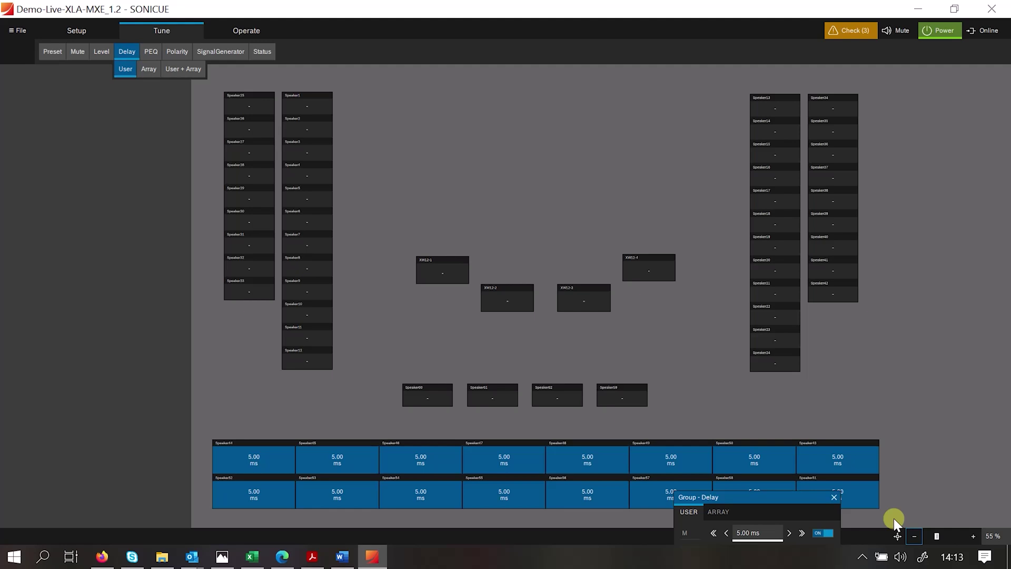
pyautogui.moveTo(884, 391); pyautogui.dragTo(724, 77)
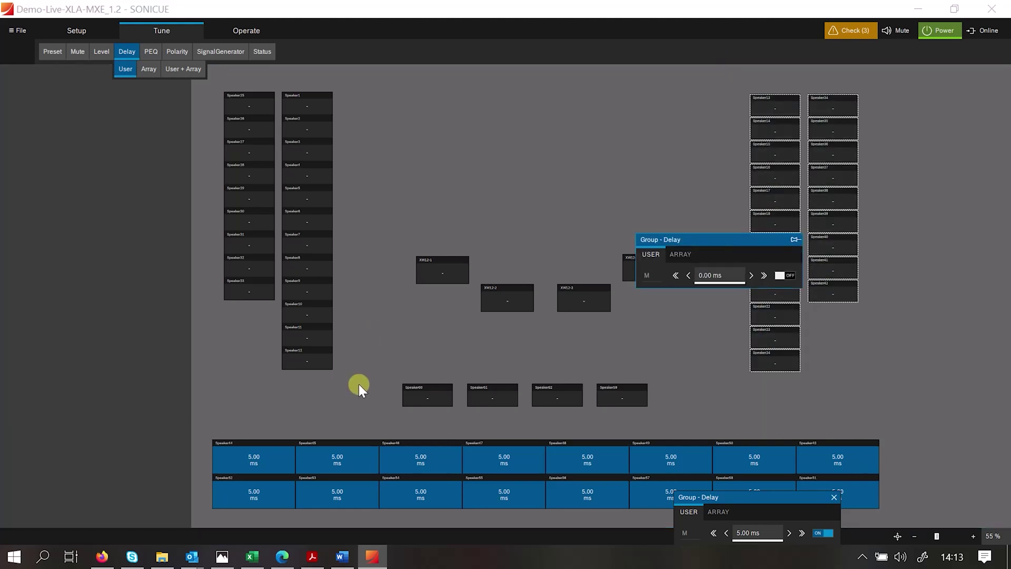
pyautogui.moveTo(356, 390); pyautogui.dragTo(207, 76)
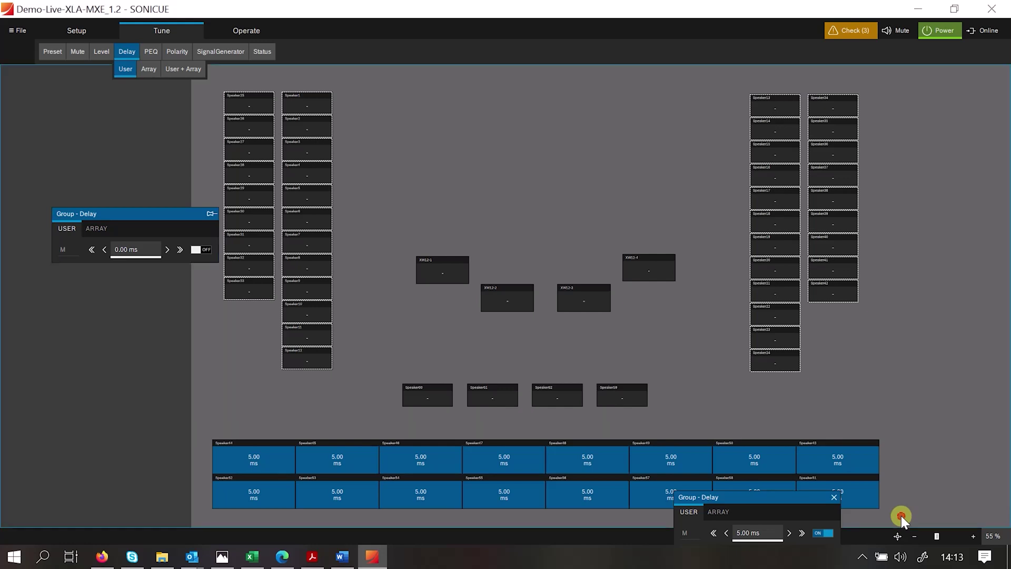
pyautogui.moveTo(901, 515); pyautogui.dragTo(198, 432)
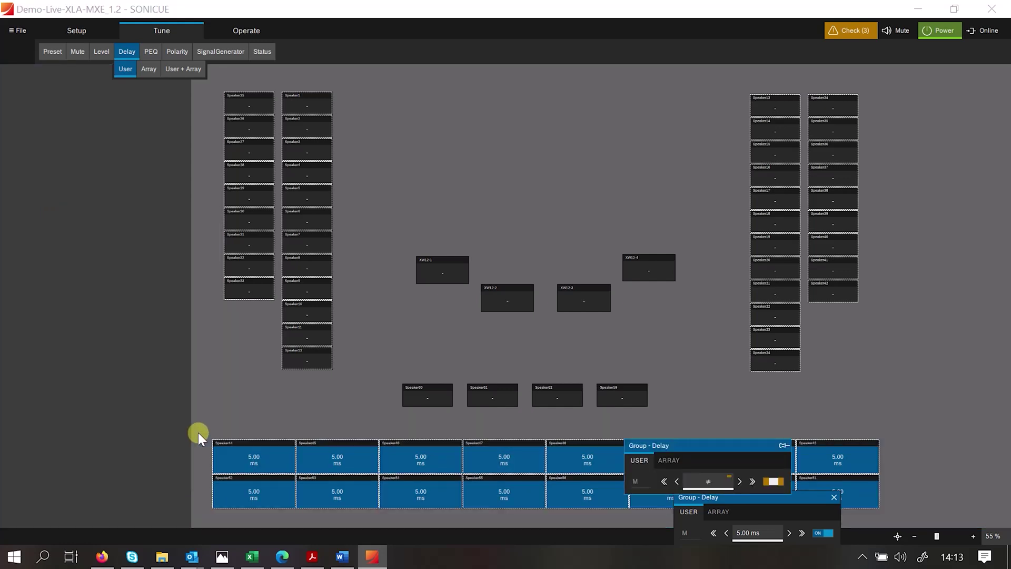
pyautogui.moveTo(745, 500); pyautogui.dragTo(896, 388)
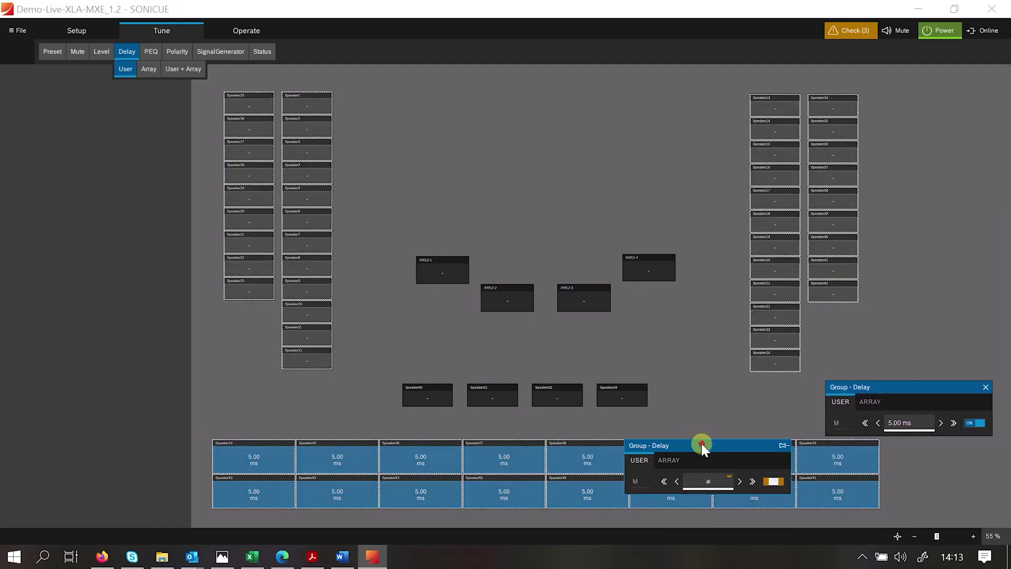
pyautogui.moveTo(701, 443); pyautogui.dragTo(730, 380)
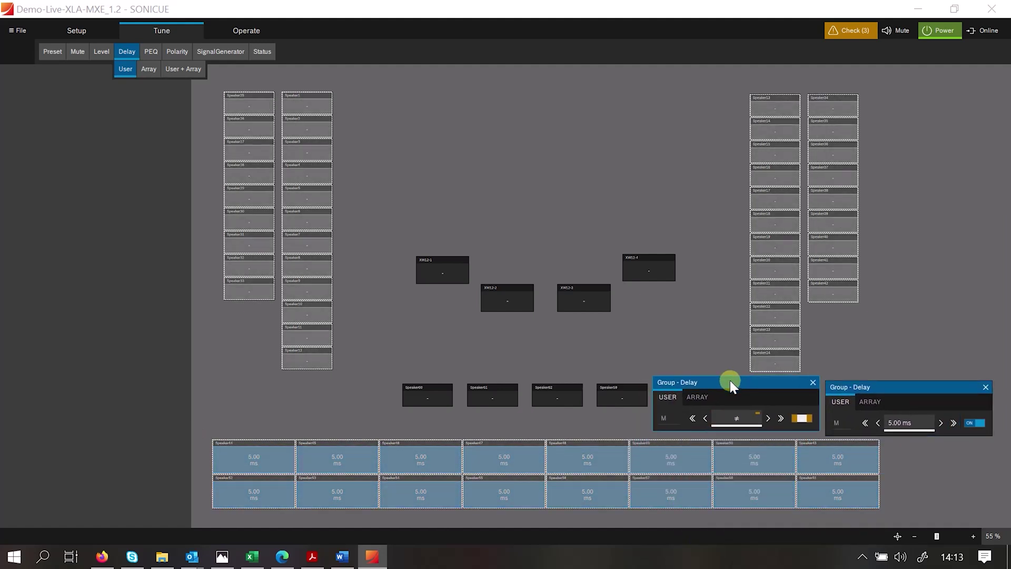
# Step the side columns' group delay up, then switch all delays off and close both panels.
pyautogui.click(780, 417)
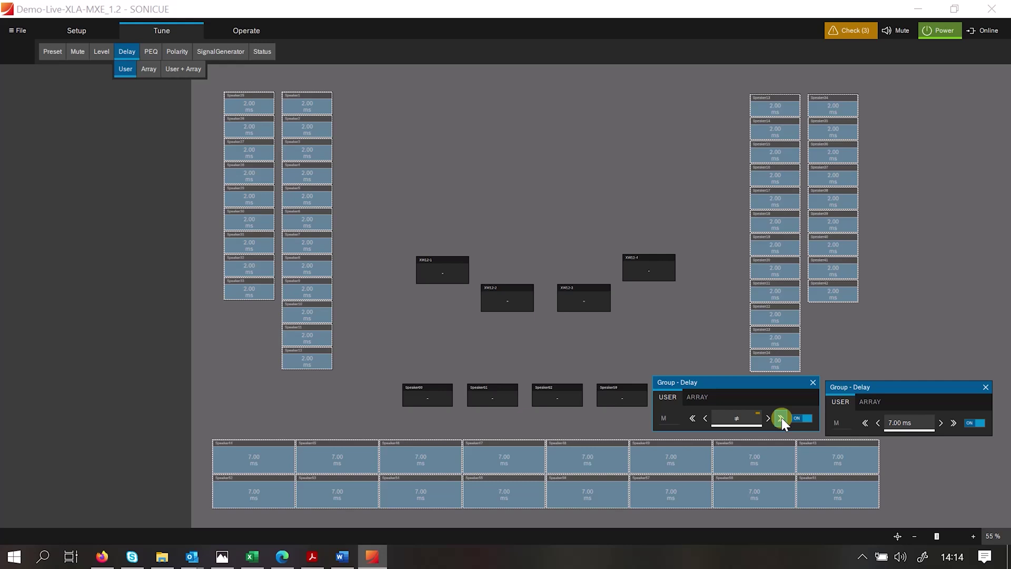
pyautogui.click(807, 418)
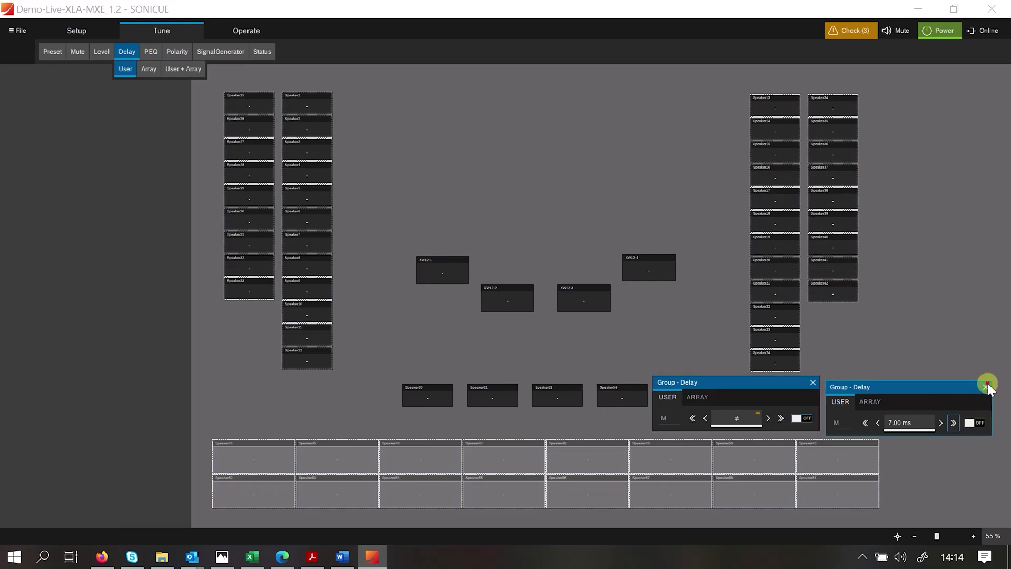
pyautogui.click(985, 386)
pyautogui.click(813, 381)
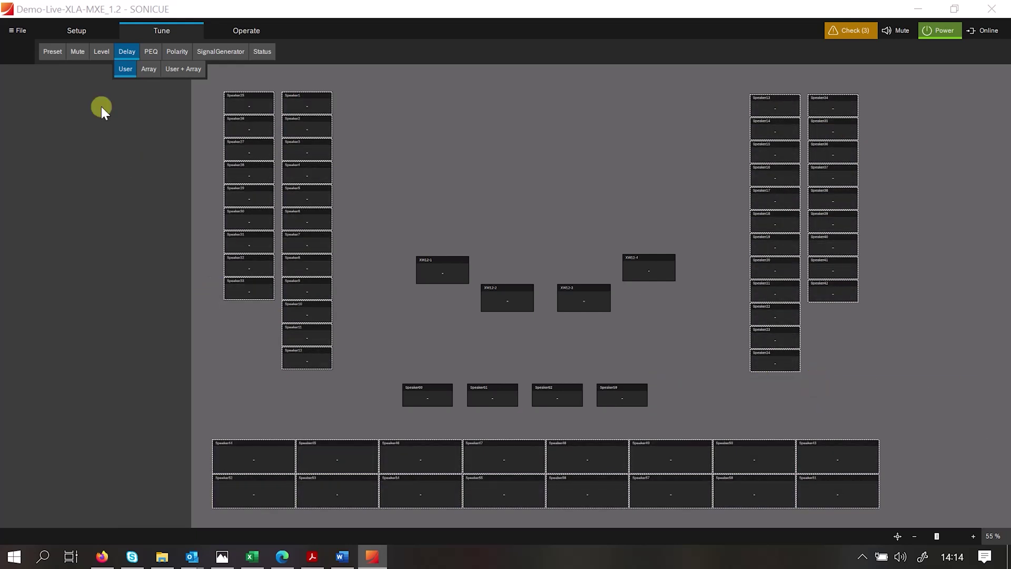
# In the PEQ view, group-select the Speaker1–12 and Speaker13–24 columns.
pyautogui.click(150, 52)
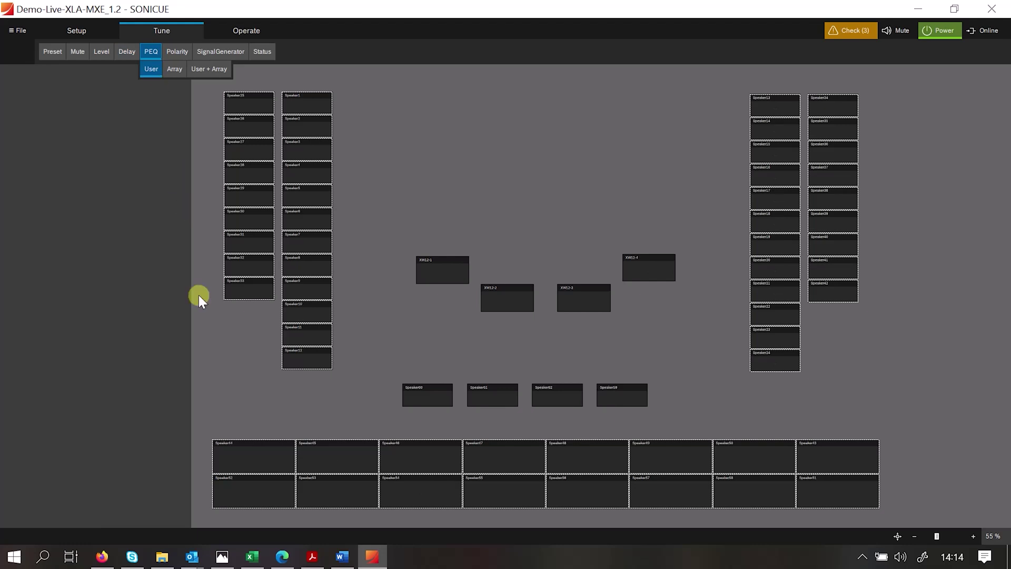
pyautogui.click(228, 360)
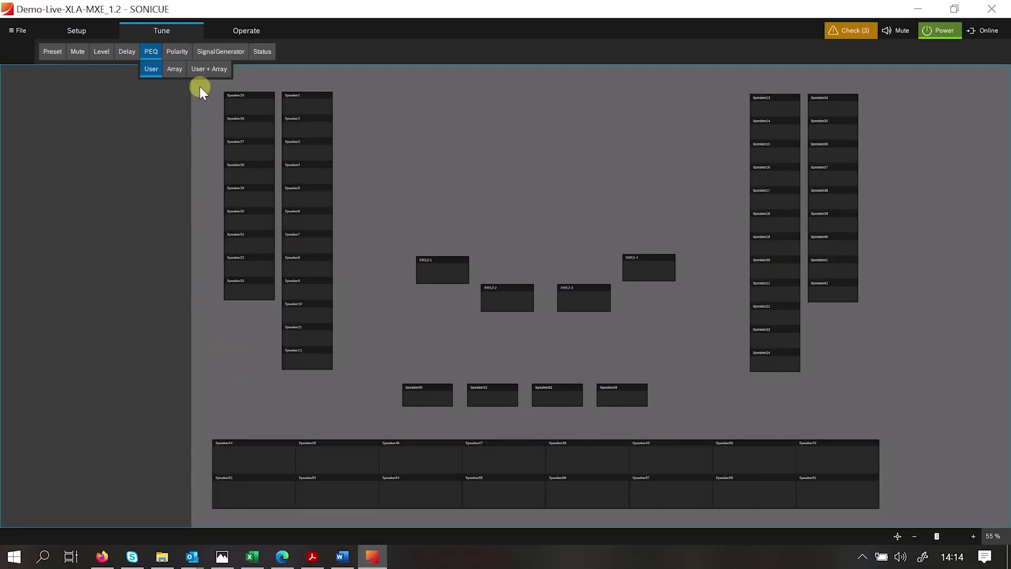
pyautogui.moveTo(278, 79); pyautogui.dragTo(345, 380)
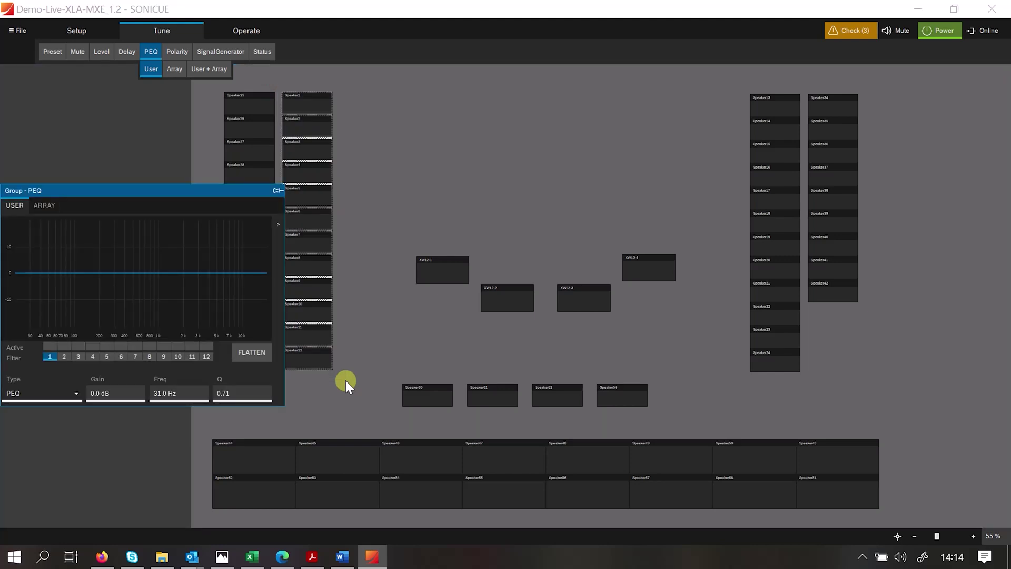
pyautogui.moveTo(737, 78); pyautogui.dragTo(803, 381)
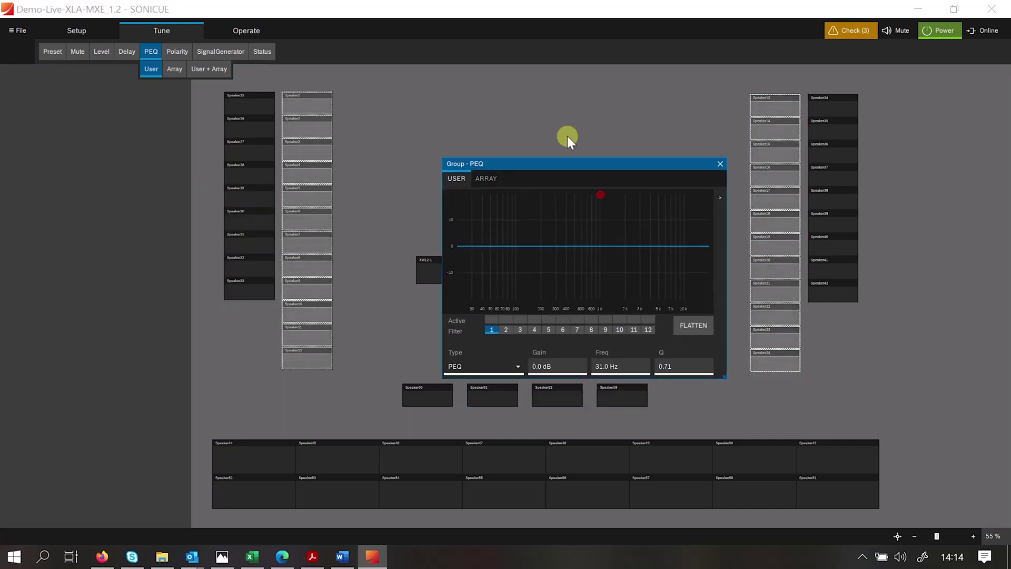
pyautogui.moveTo(582, 164); pyautogui.dragTo(538, 37)
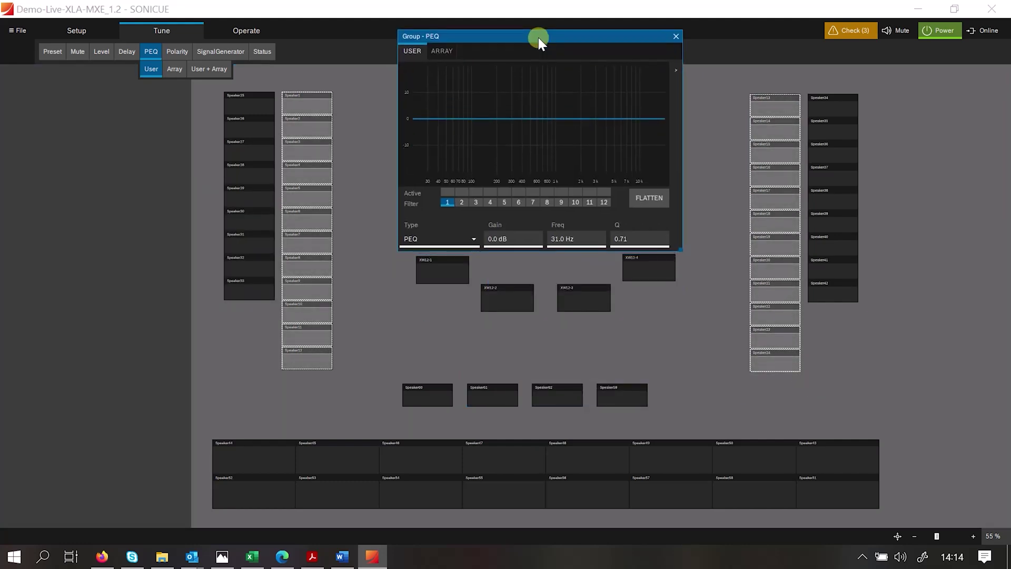
# Activate group PEQ filter bands 3, 6, 9 and 11.
pyautogui.click(475, 193)
pyautogui.click(518, 192)
pyautogui.click(560, 193)
pyautogui.click(590, 192)
# Pull band 11 down into a cut near 419 Hz, keeping its filter type as PEQ.
pyautogui.moveTo(543, 116); pyautogui.dragTo(562, 93)
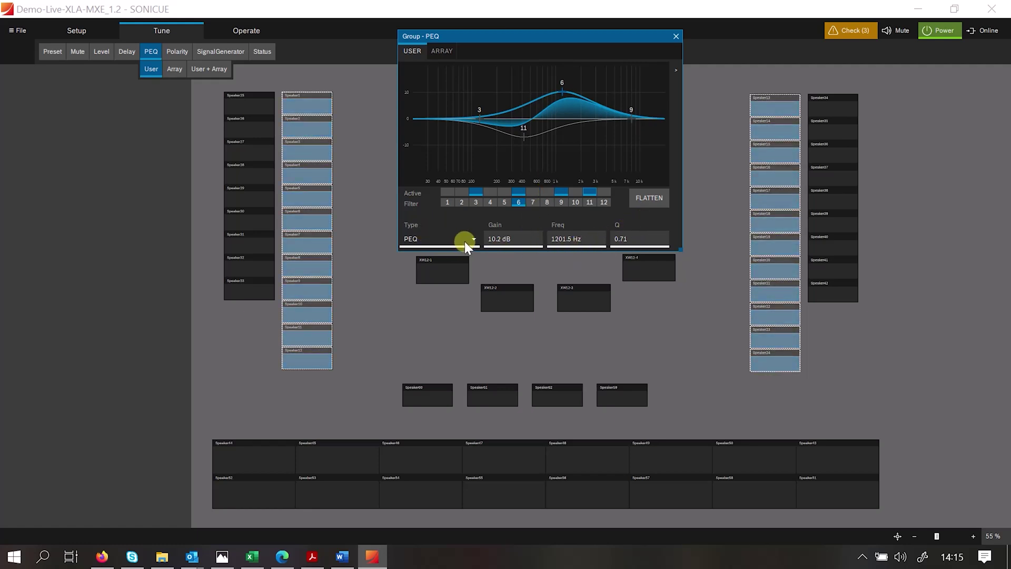
pyautogui.click(477, 236)
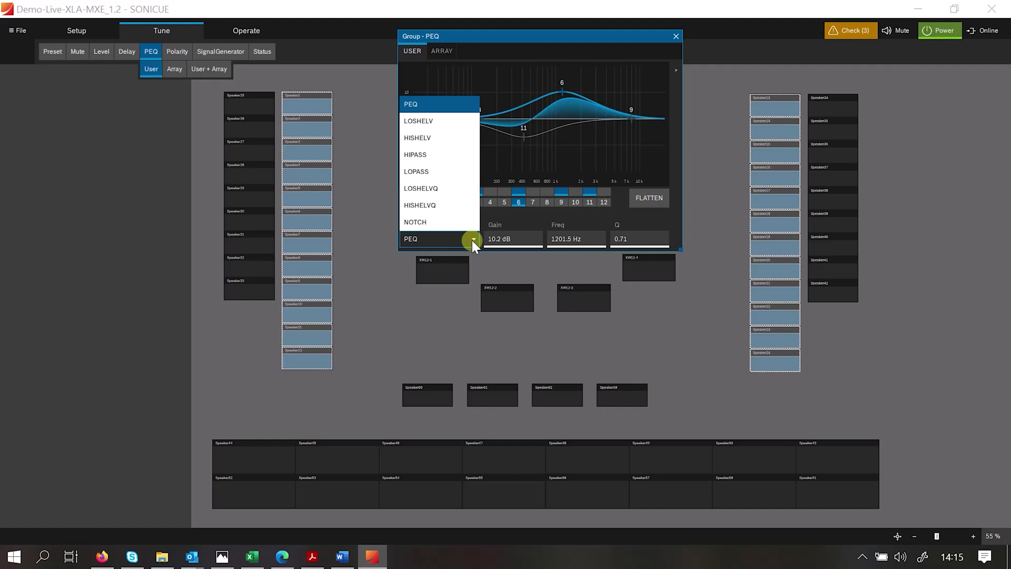
pyautogui.click(473, 240)
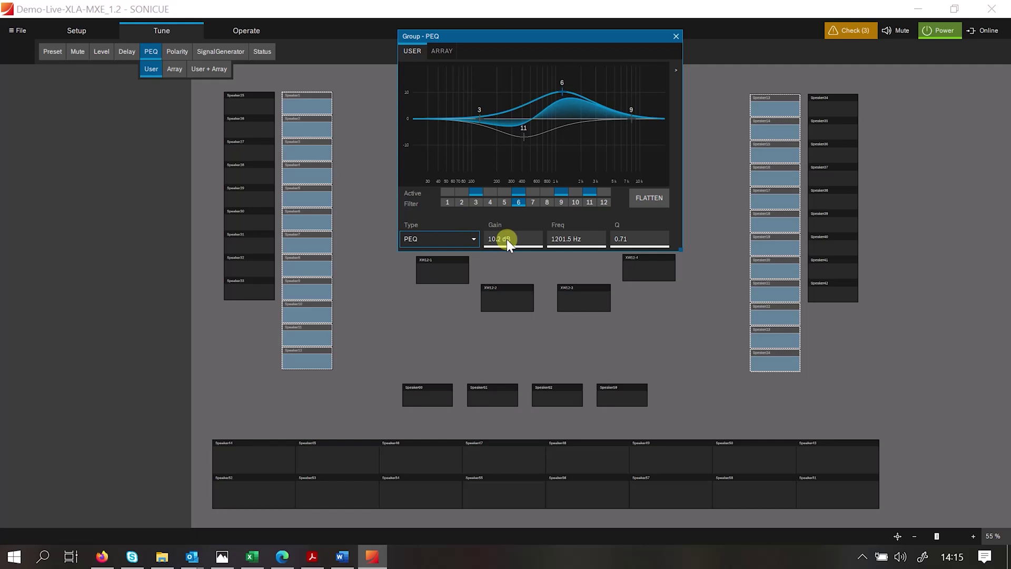
# Set band 6's Q to 3, then close the group PEQ panel and show polarity settings.
pyautogui.click(626, 239)
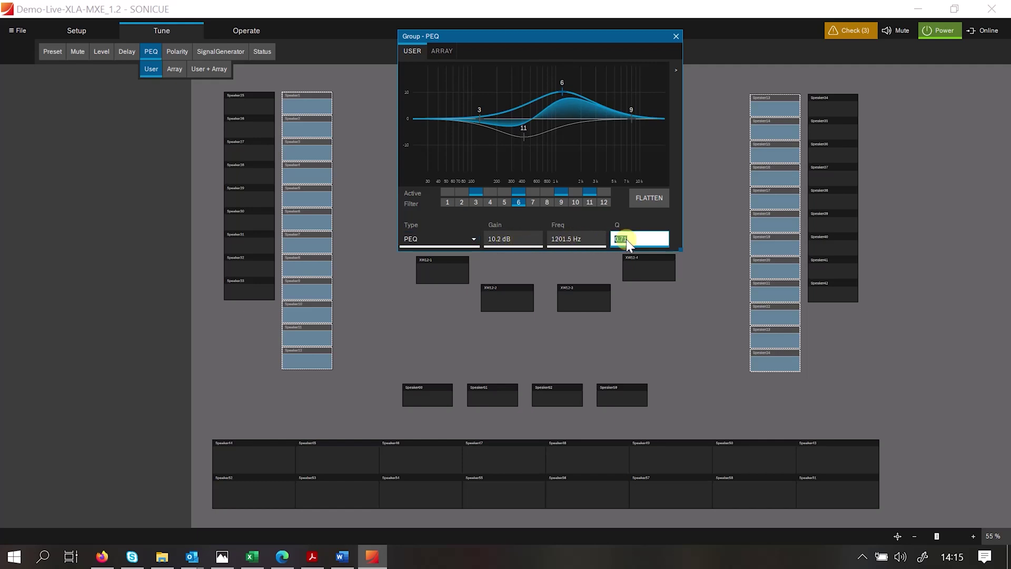
pyautogui.write('3')
pyautogui.press('Return')
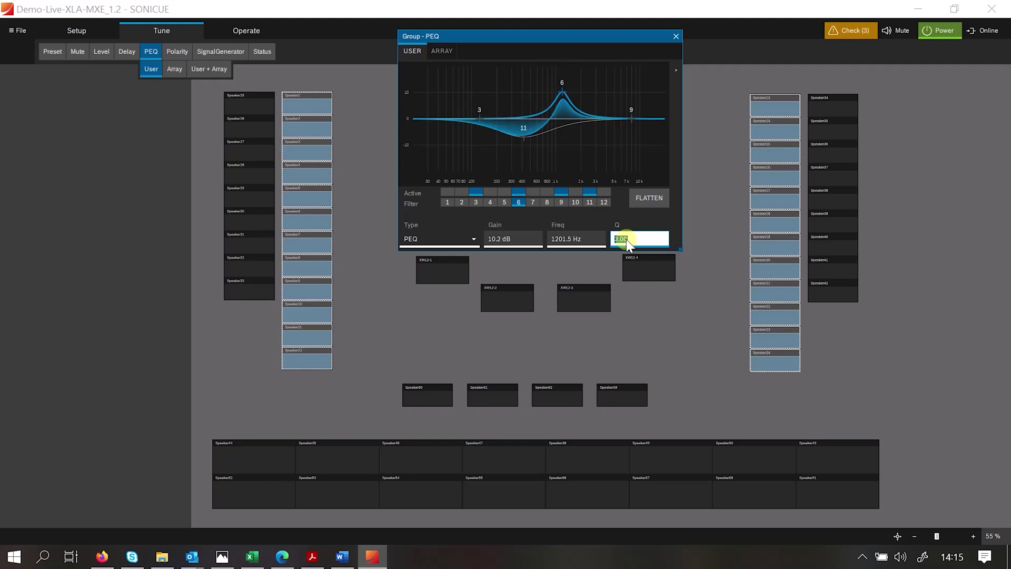
pyautogui.press('BackSpace')
pyautogui.press('BackSpace')
pyautogui.press('BackSpace')
pyautogui.click(675, 37)
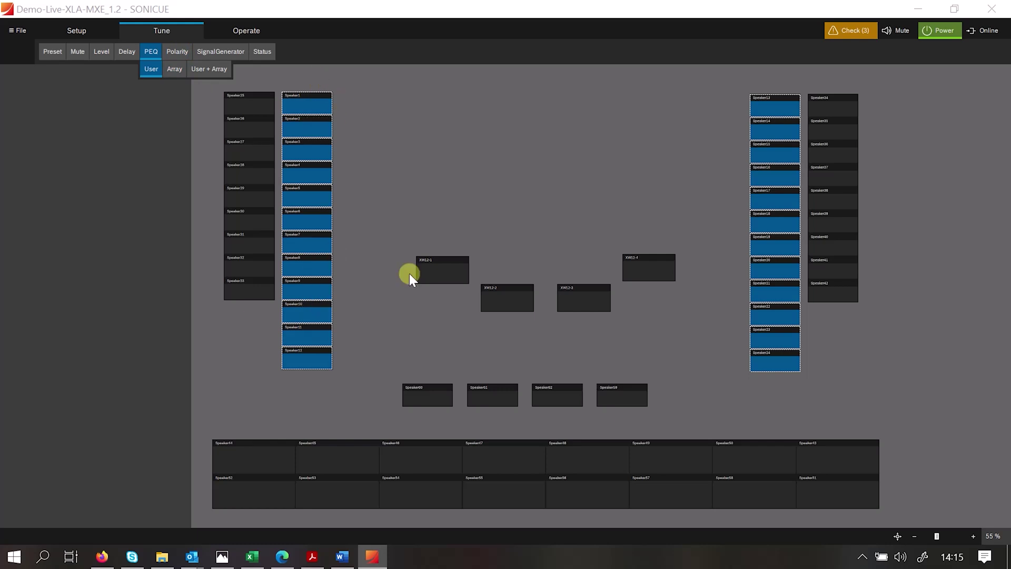
pyautogui.click(176, 52)
# Review Speaker1–12 group polarity, close it unchanged, and show the Signal Generator view.
pyautogui.moveTo(280, 76); pyautogui.dragTo(346, 404)
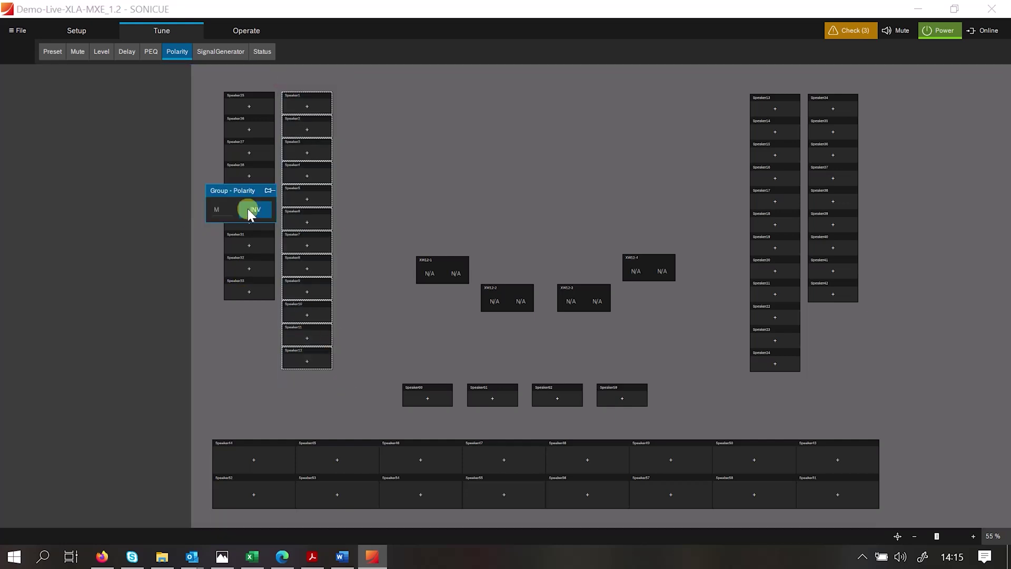
pyautogui.moveTo(219, 189); pyautogui.dragTo(390, 140)
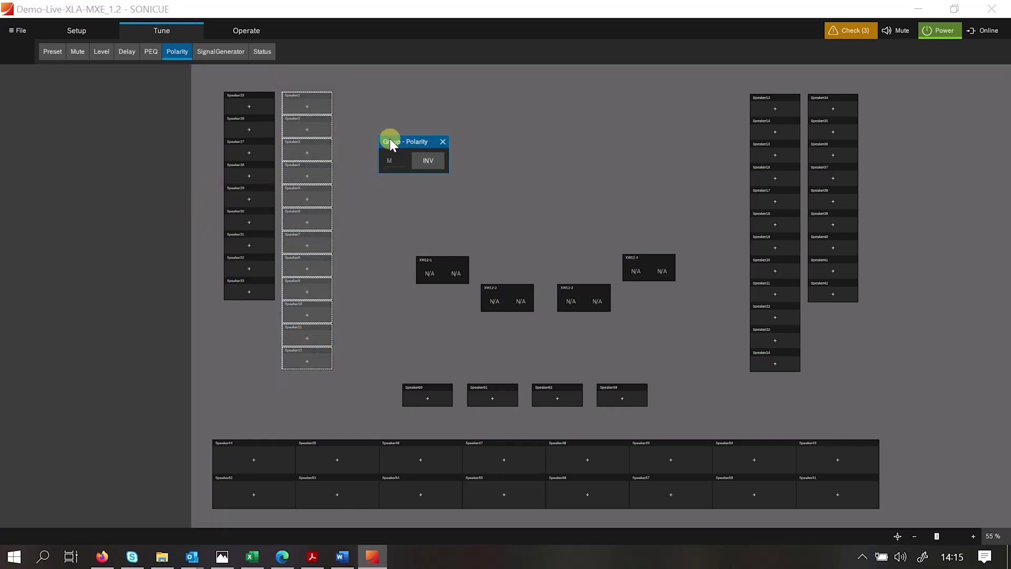
pyautogui.click(443, 141)
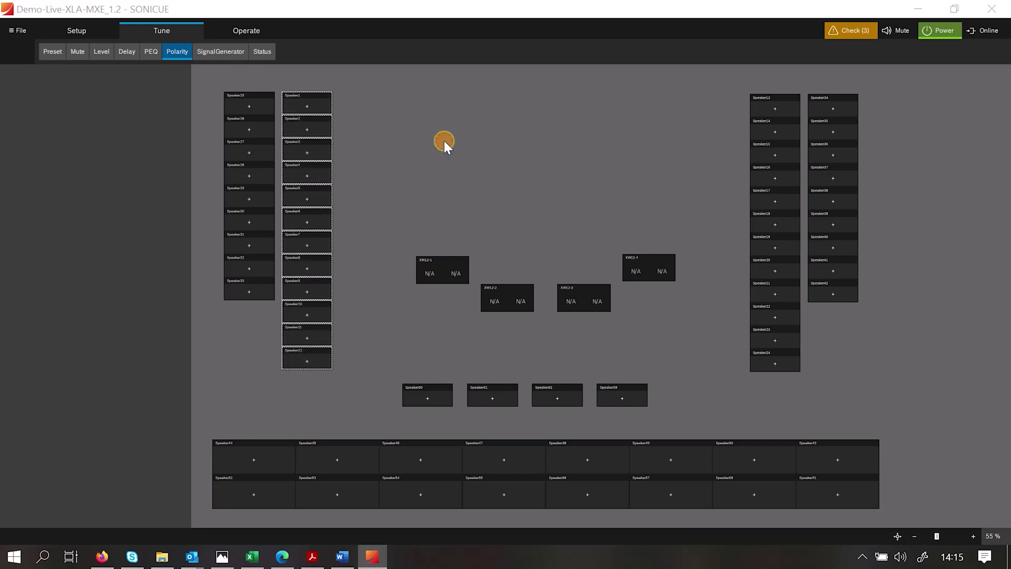
pyautogui.click(218, 49)
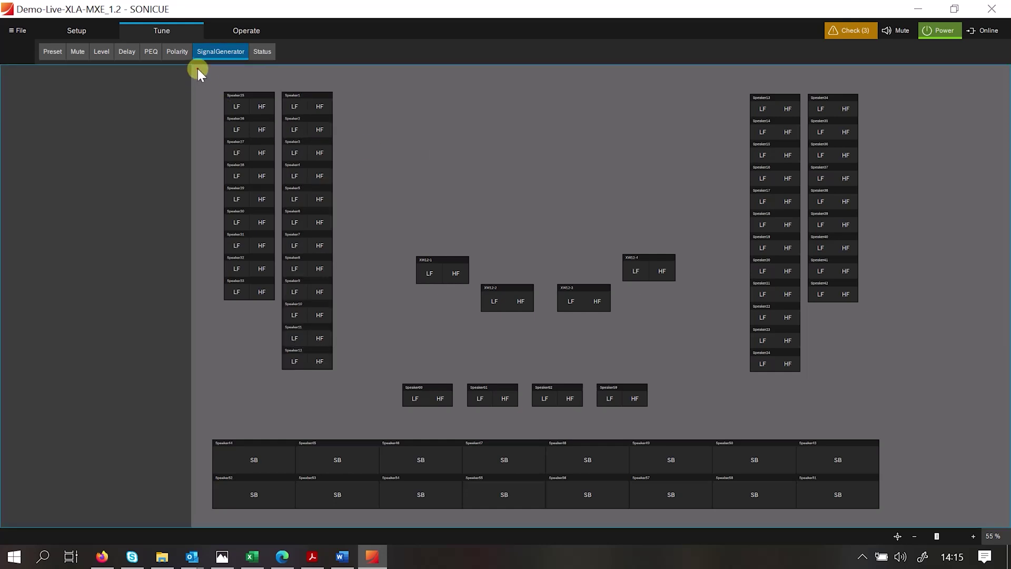
# Select nearly all speakers and set the group generator to PRE/SOLO mode with PINK NOISE.
pyautogui.moveTo(198, 69); pyautogui.dragTo(904, 521)
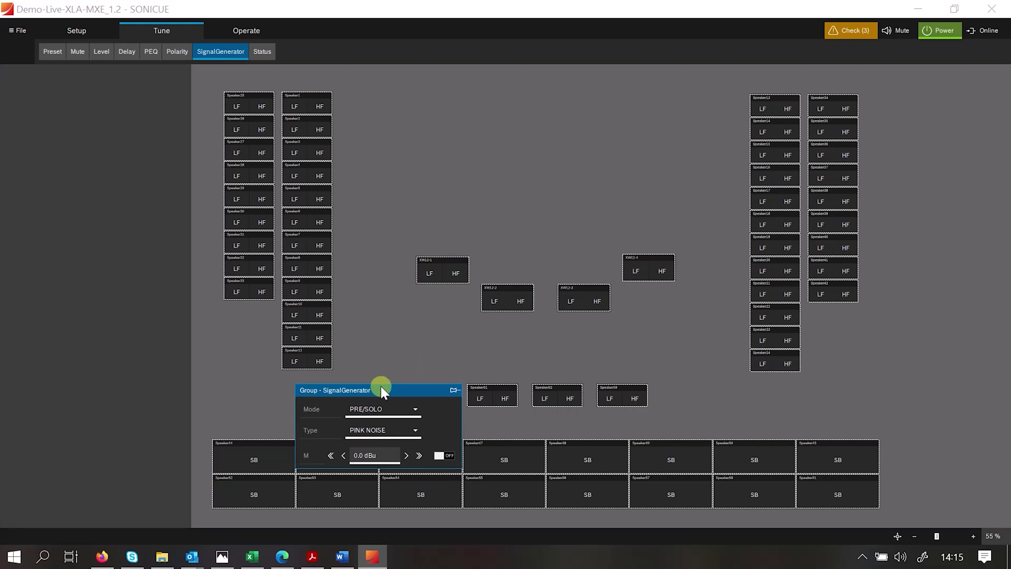
pyautogui.moveTo(396, 390); pyautogui.dragTo(528, 113)
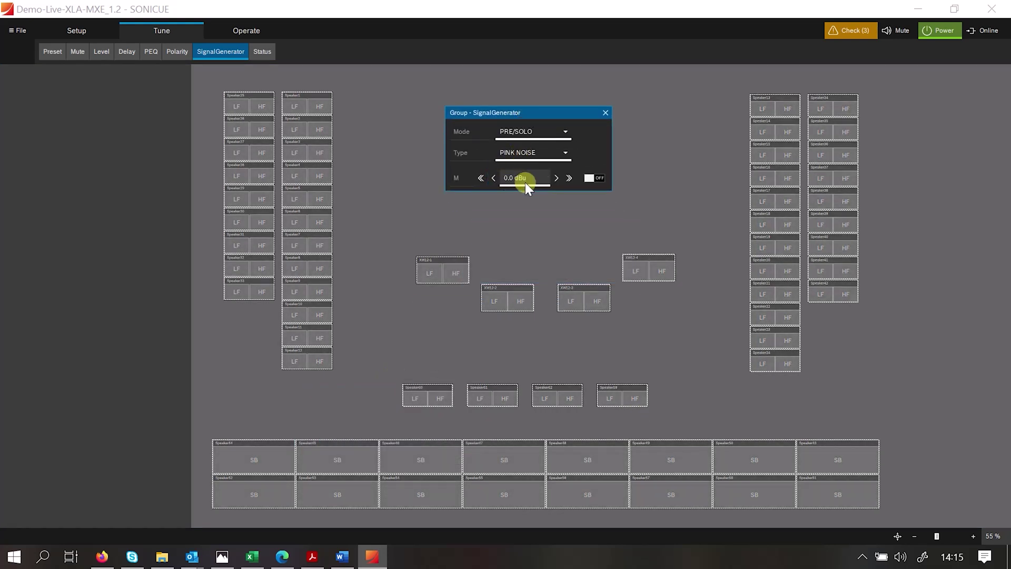
pyautogui.click(562, 134)
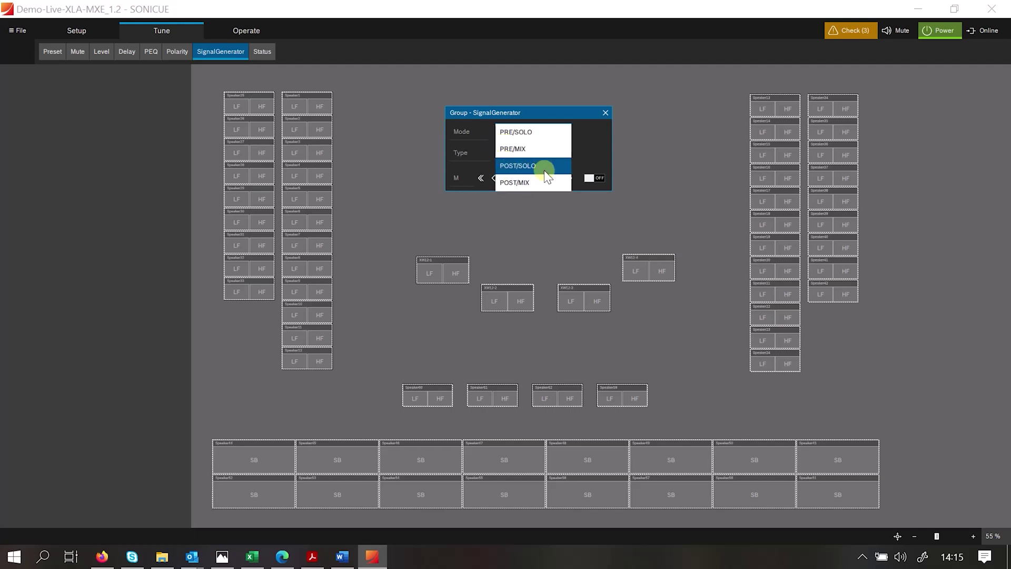
pyautogui.click(538, 107)
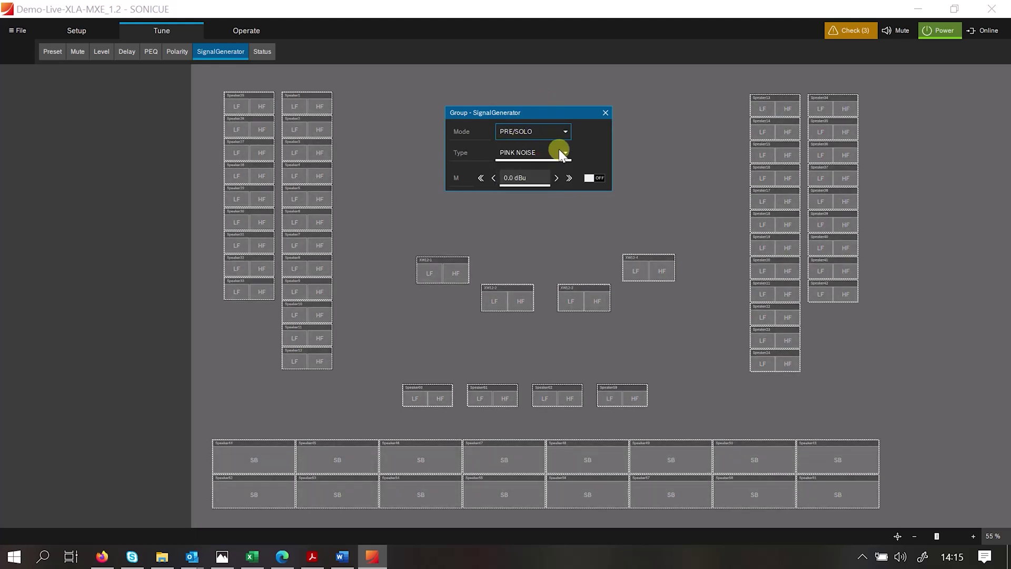
pyautogui.click(565, 151)
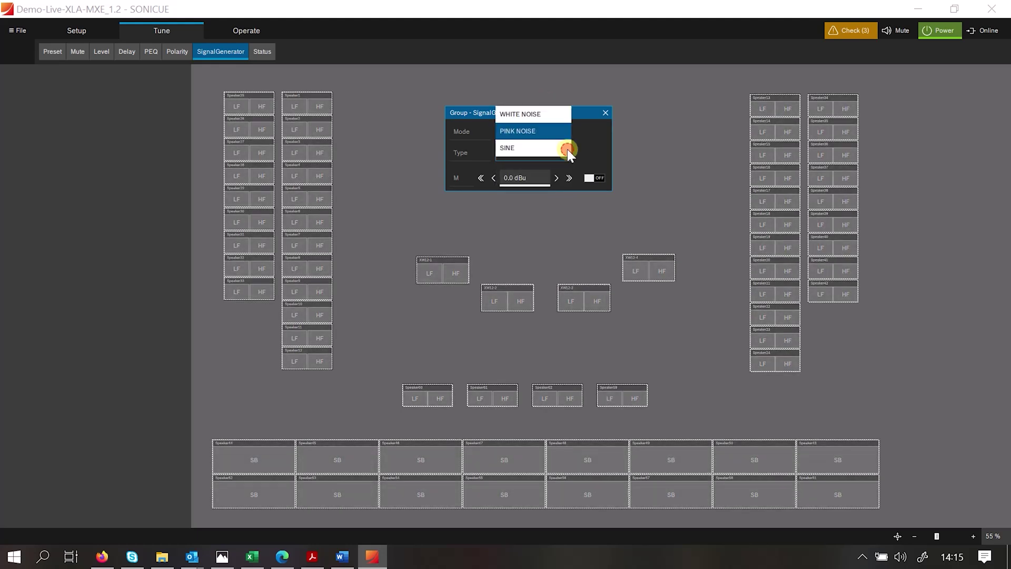
pyautogui.click(521, 131)
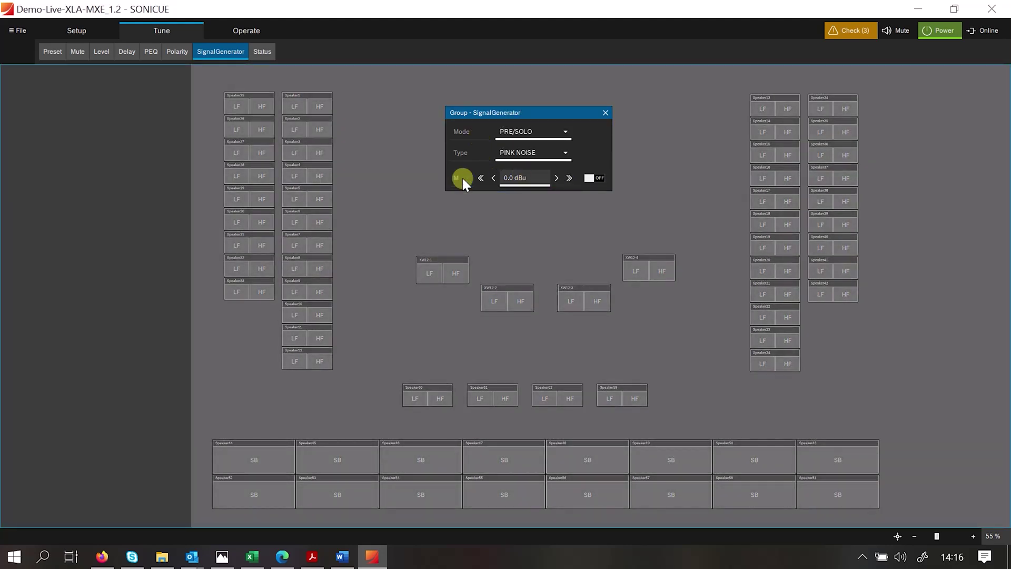
# Briefly run the pink noise at 0.0 dBu, switch it off, and close the generator settings.
pyautogui.click(455, 178)
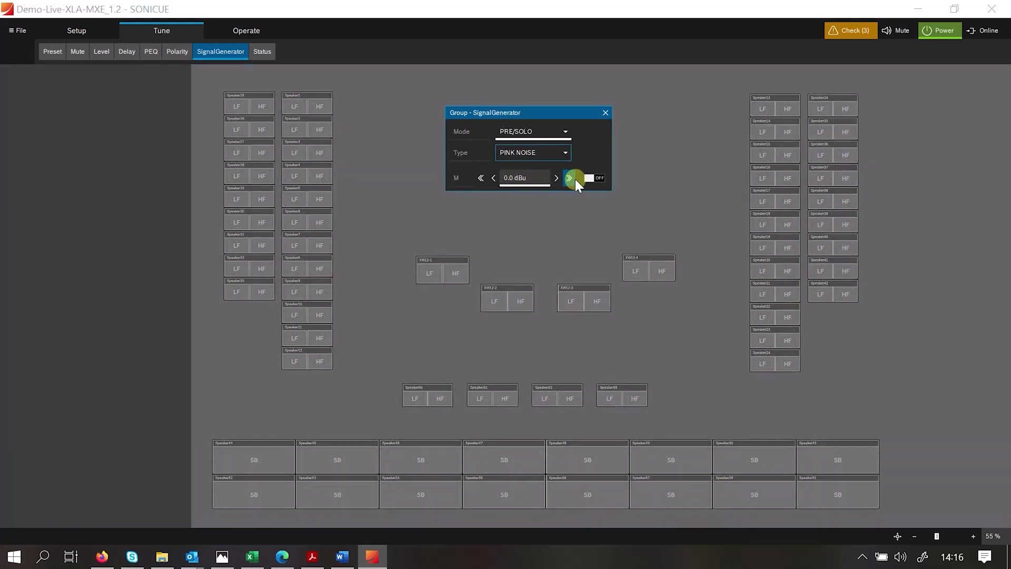
pyautogui.click(598, 179)
pyautogui.click(597, 178)
pyautogui.click(606, 111)
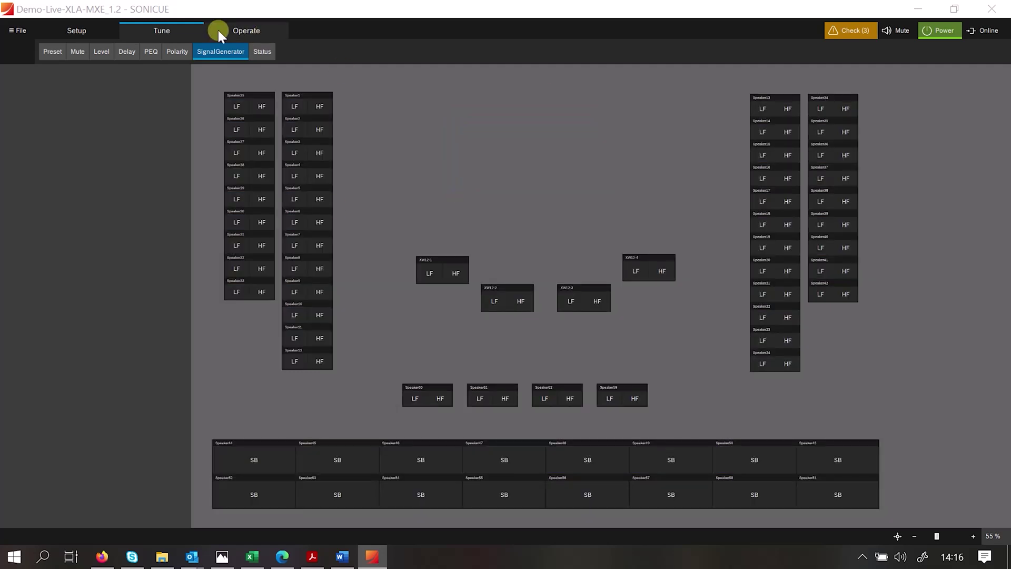
# On the Operate page, show Input & Output meters, zoom to 114% and inspect the left speaker columns.
pyautogui.click(244, 30)
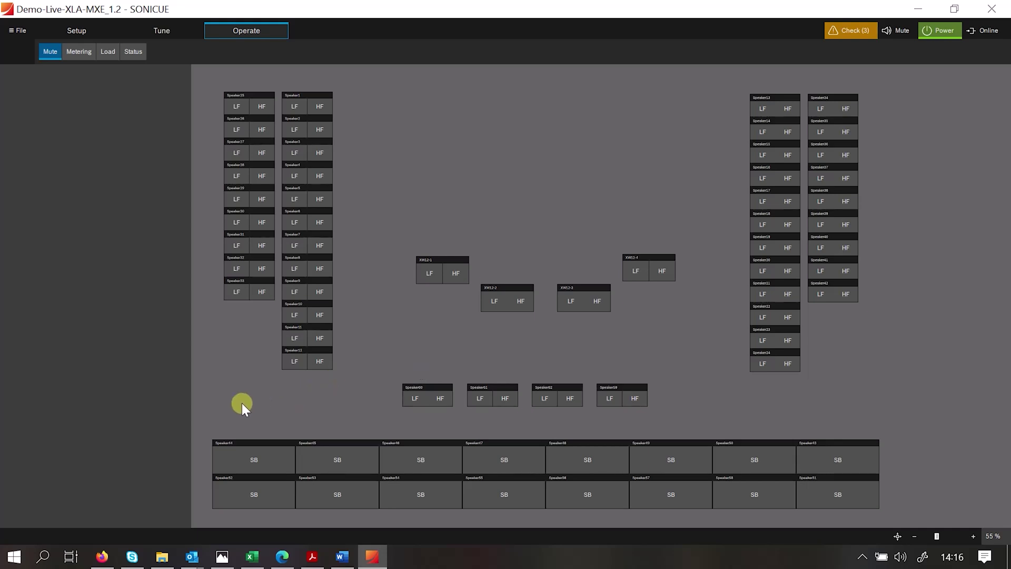
pyautogui.click(79, 52)
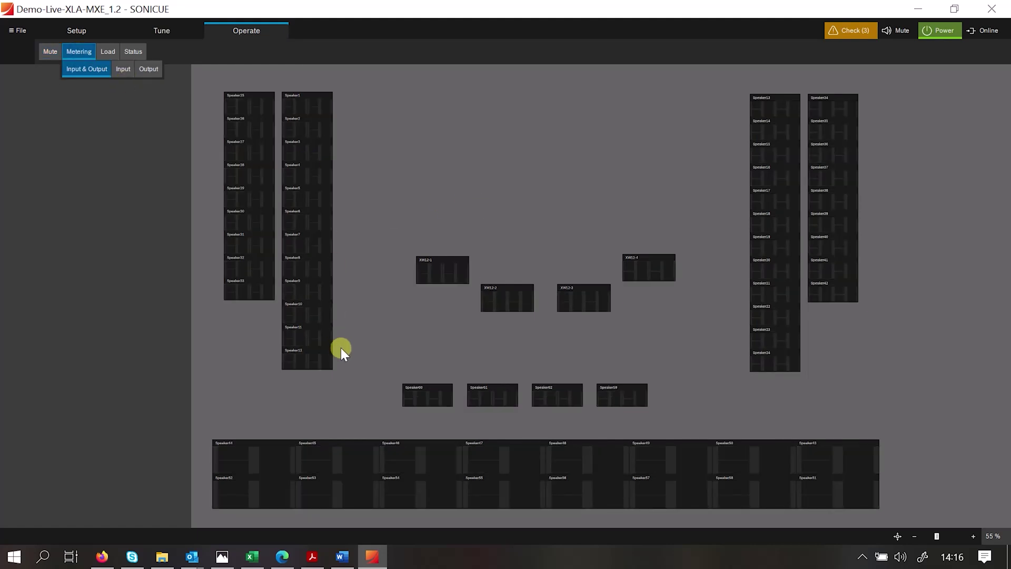
pyautogui.moveTo(939, 533); pyautogui.dragTo(971, 537)
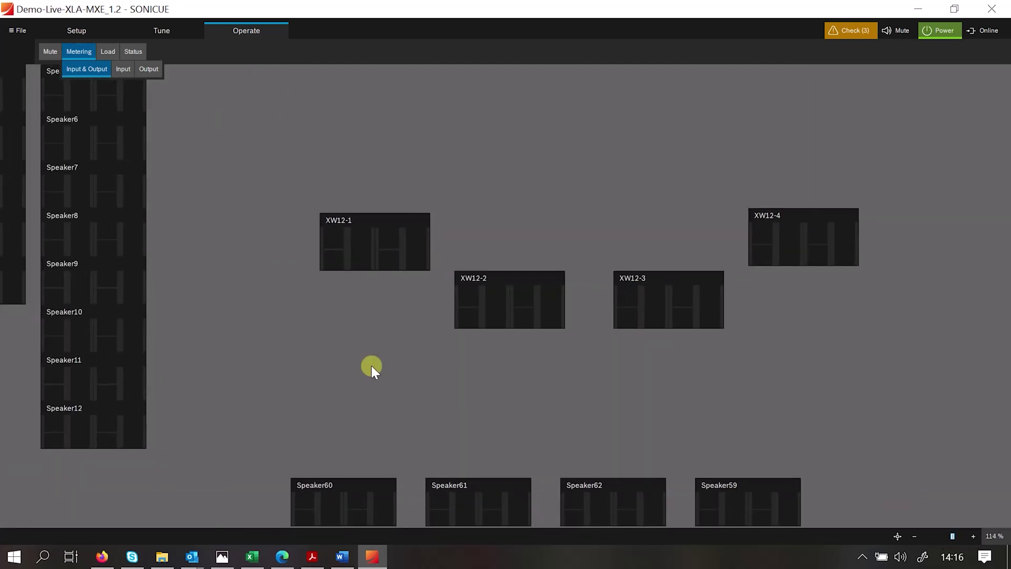
pyautogui.moveTo(196, 306); pyautogui.dragTo(599, 363)
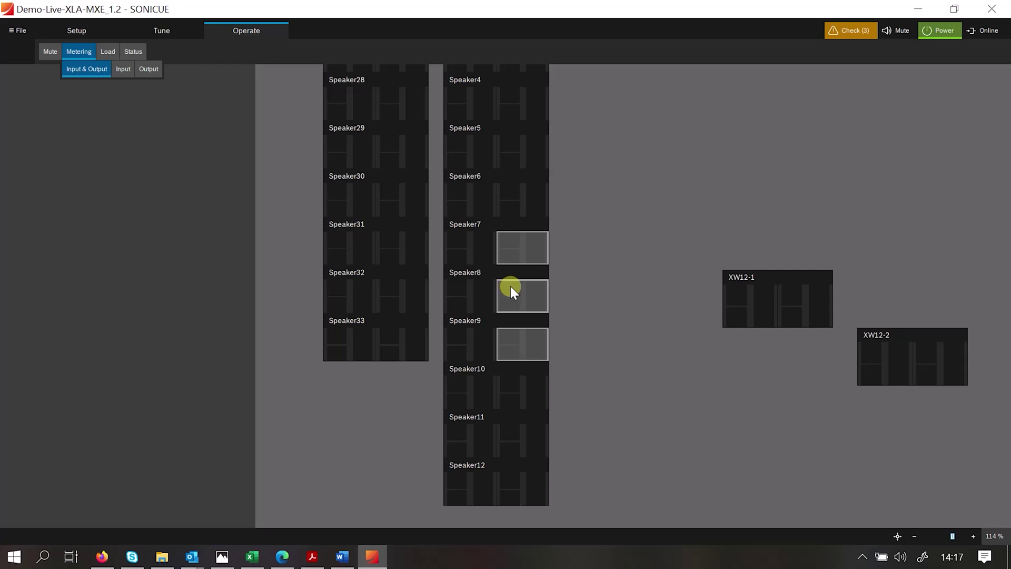
pyautogui.click(593, 320)
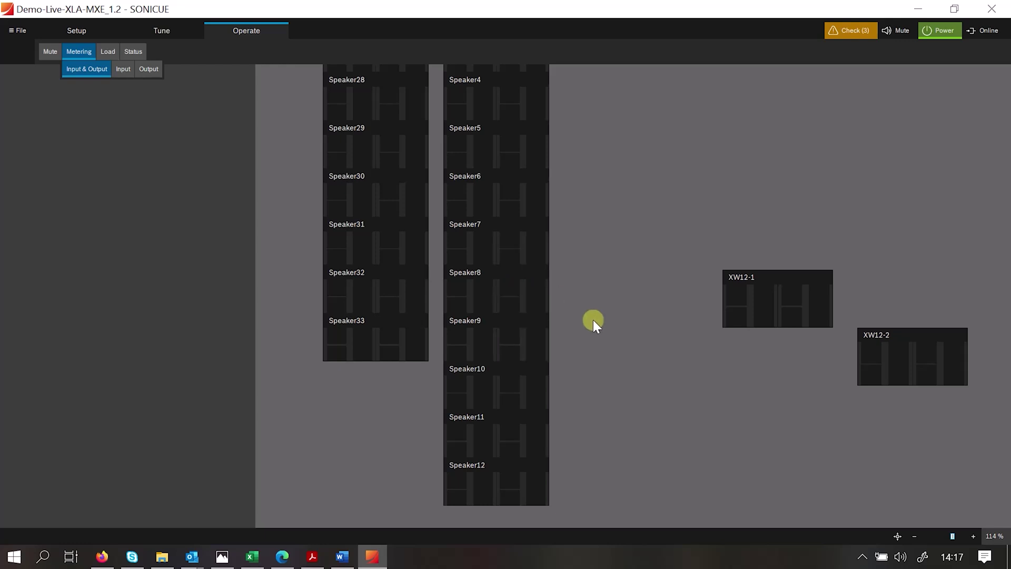
# Switch to the Load view and zoom out to about 59% with the XW12 units and Speaker59–62 visible.
pyautogui.moveTo(679, 390); pyautogui.dragTo(596, 347)
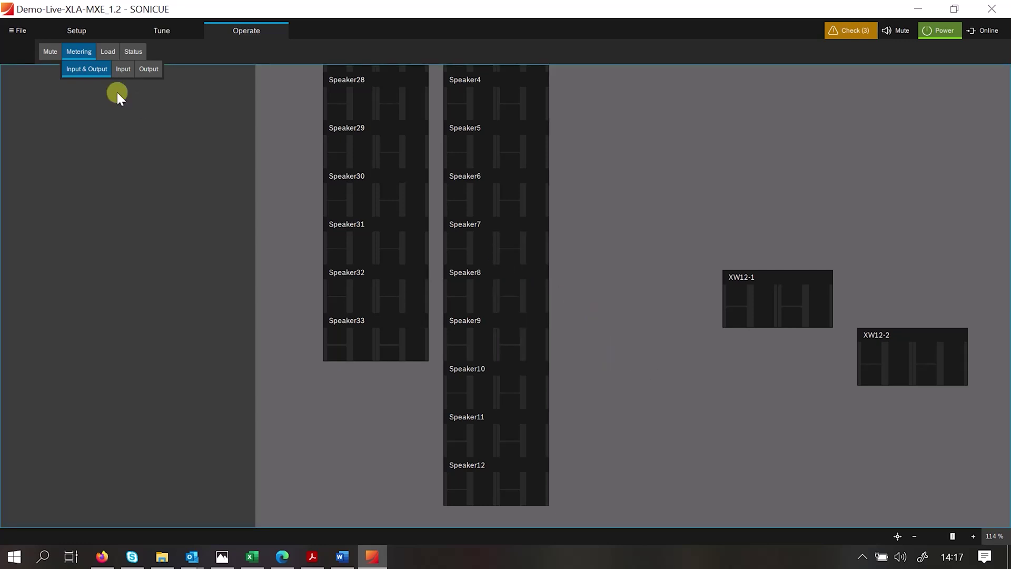
pyautogui.click(103, 49)
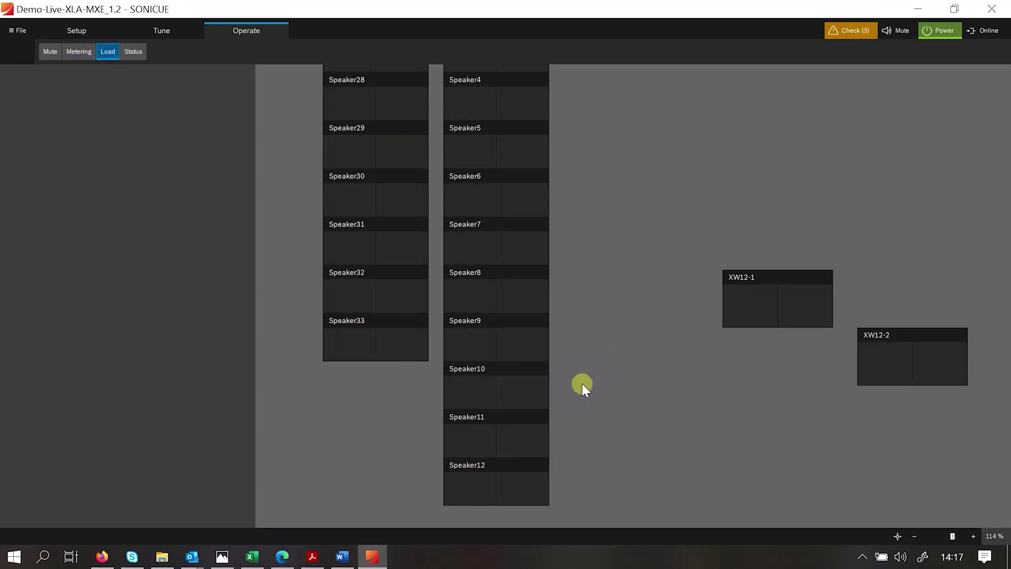
pyautogui.moveTo(704, 449); pyautogui.dragTo(517, 379)
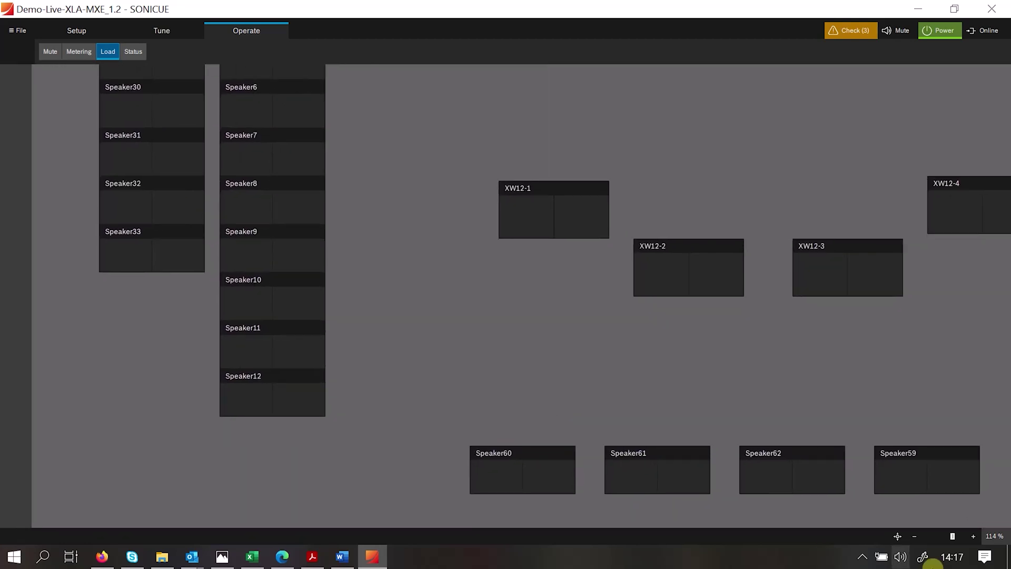
pyautogui.click(914, 536)
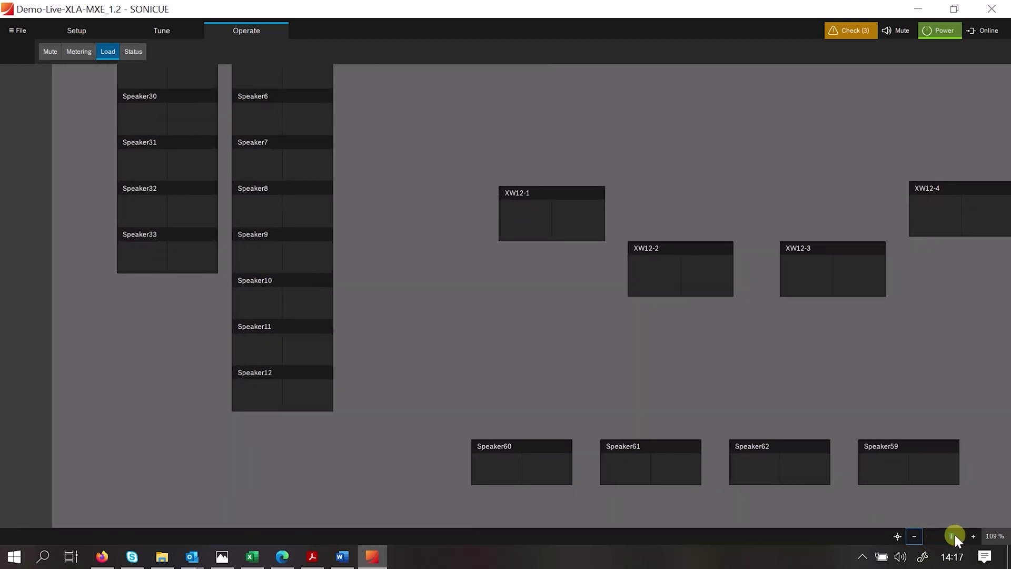
pyautogui.moveTo(954, 534); pyautogui.dragTo(925, 536)
pyautogui.moveTo(745, 338); pyautogui.dragTo(570, 357)
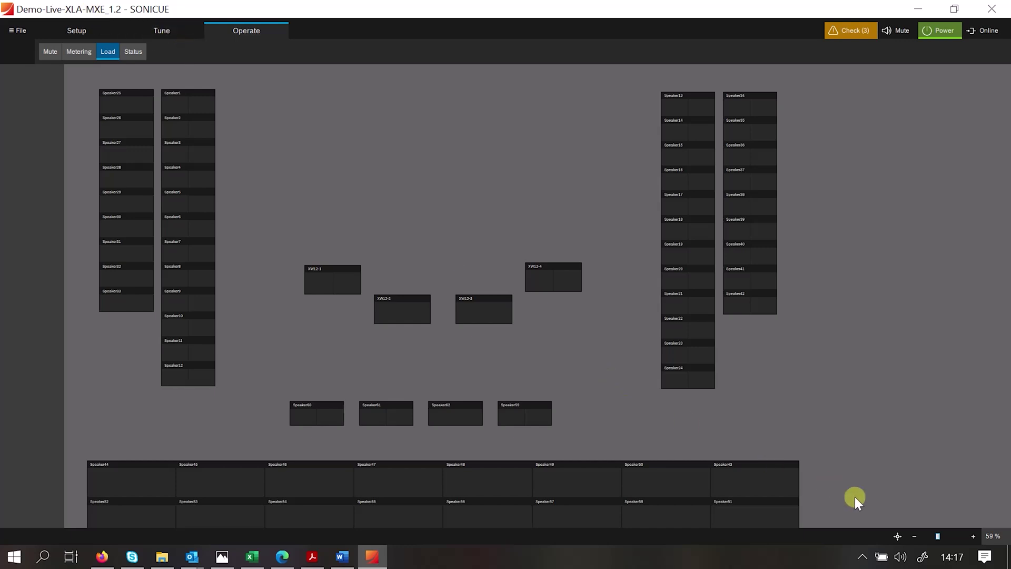
# Zoom the Load view out to 51% and move the layout toward the upper left.
pyautogui.click(912, 536)
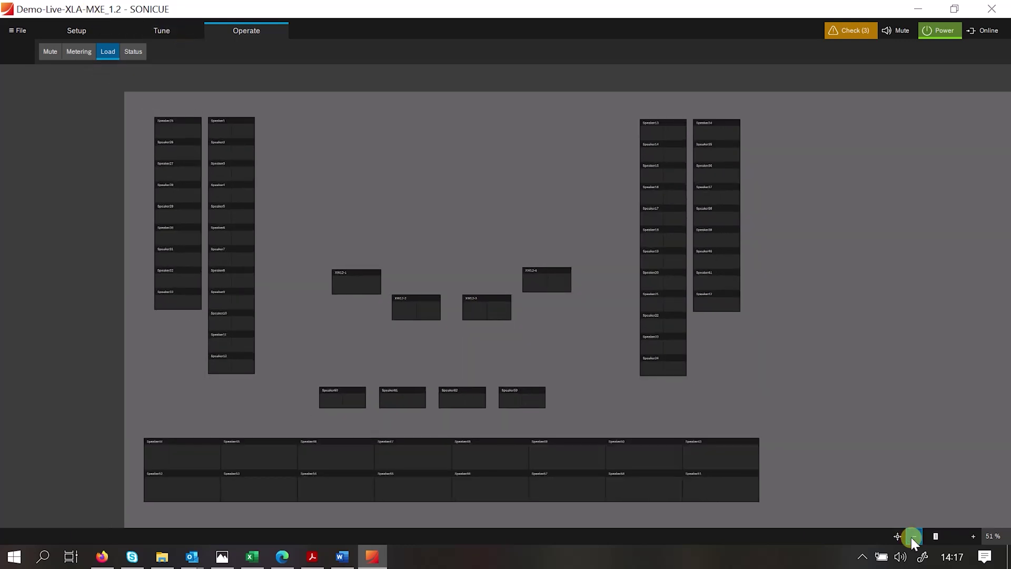
pyautogui.moveTo(538, 329); pyautogui.dragTo(415, 296)
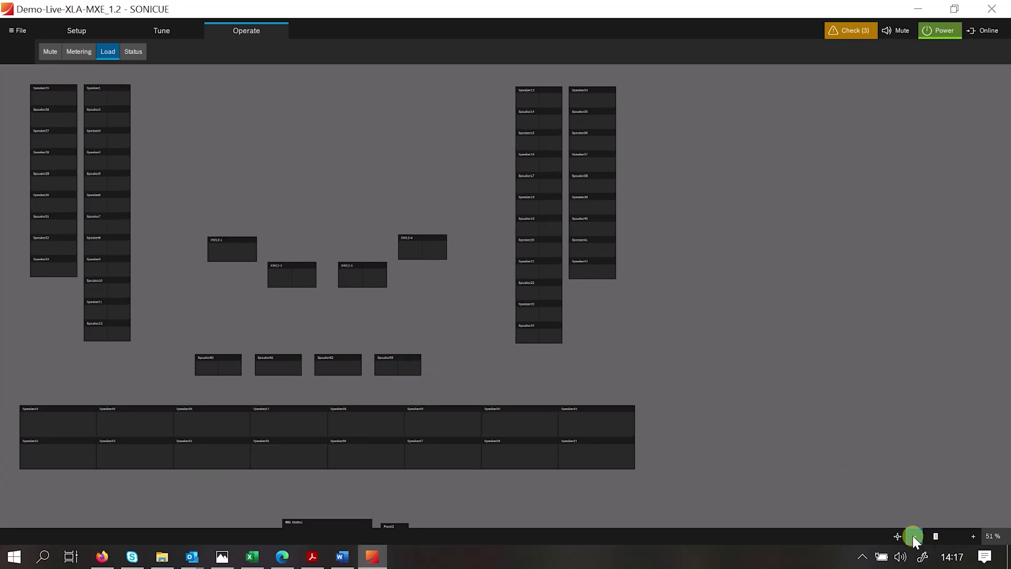